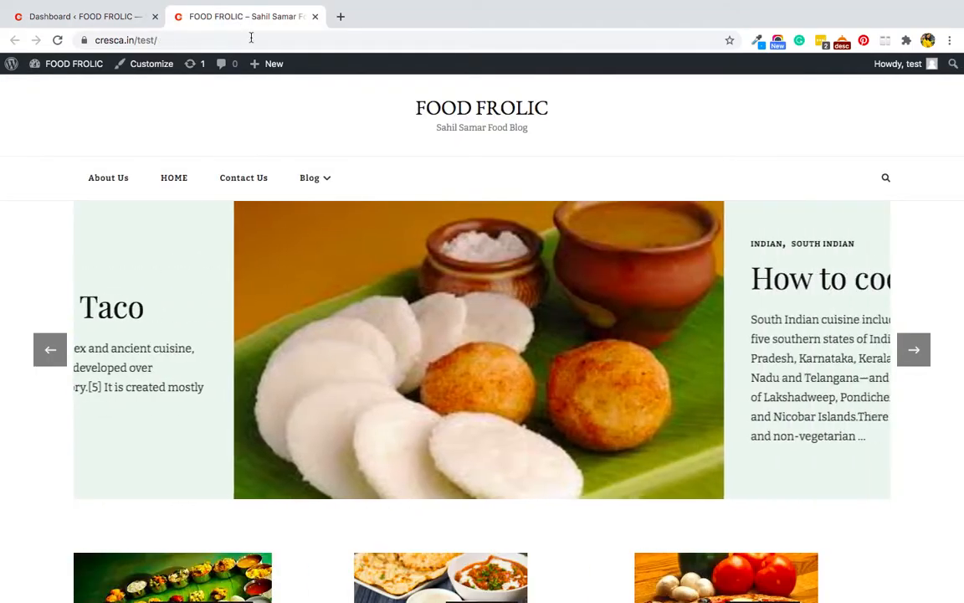
Open the FOOD FROLIC Contact Us page and scroll through its empty content area.
left_click(236, 183)
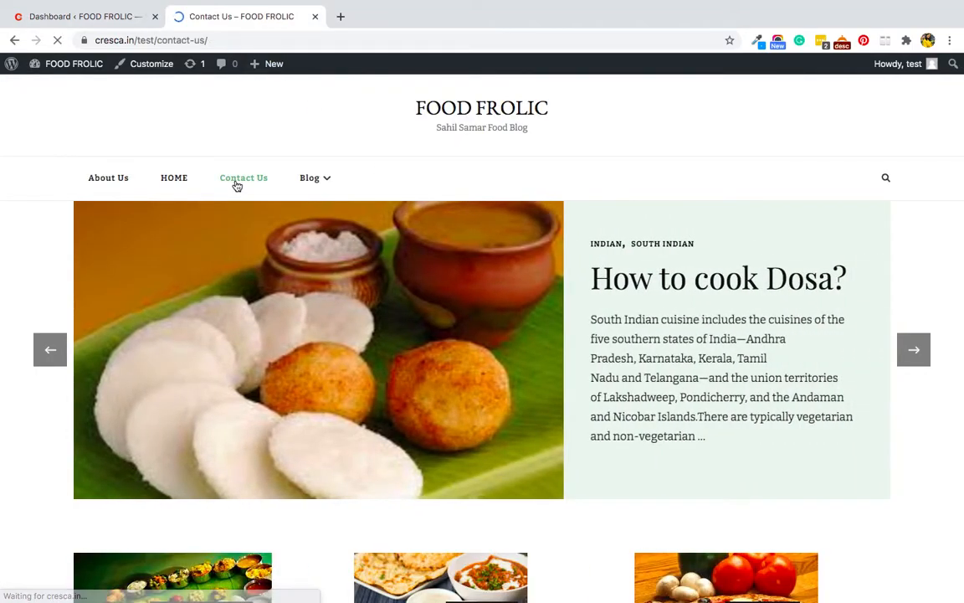
scroll(268, 435, "down", 5)
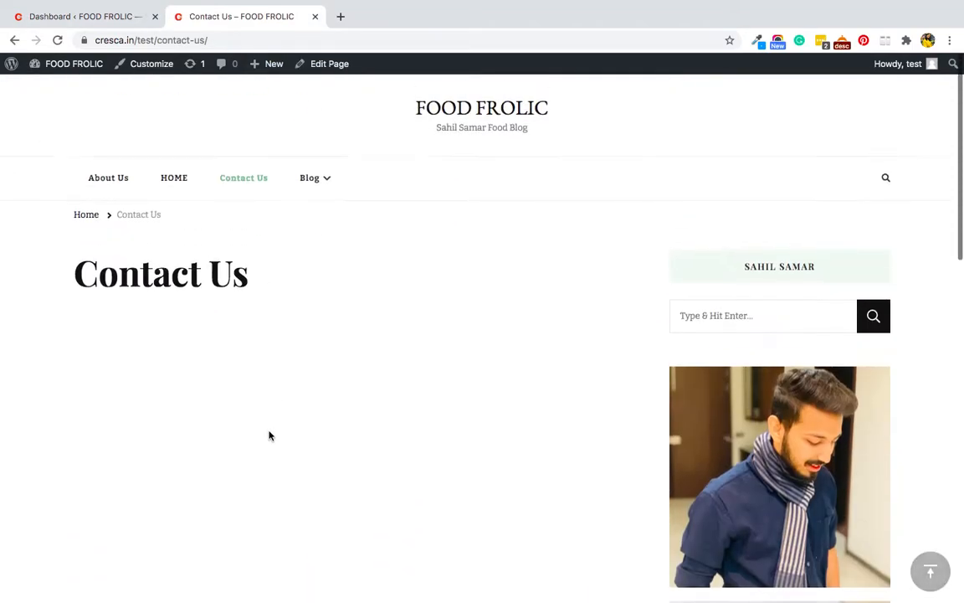
scroll(268, 433, "down", 6)
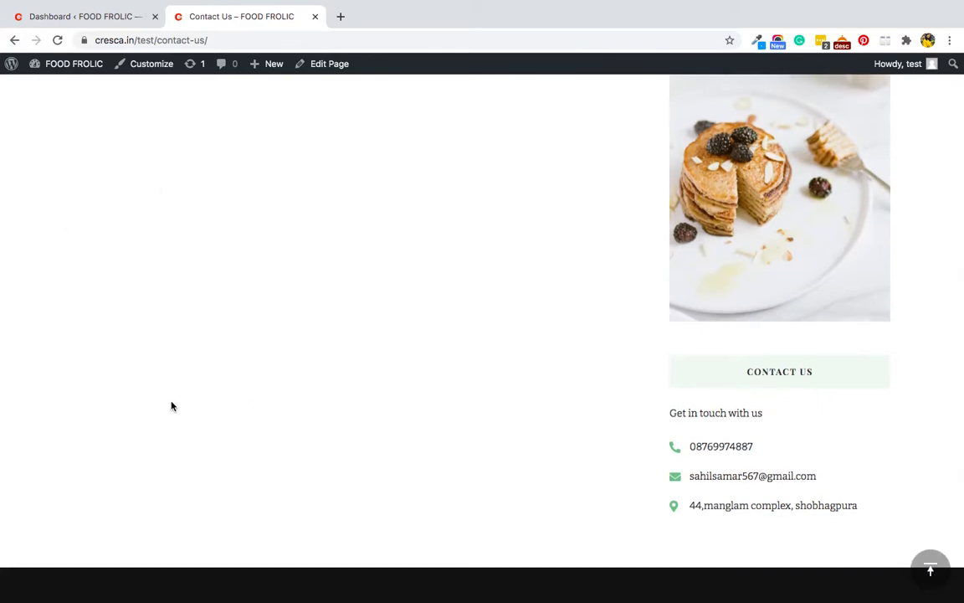
scroll(269, 158, "up", 7)
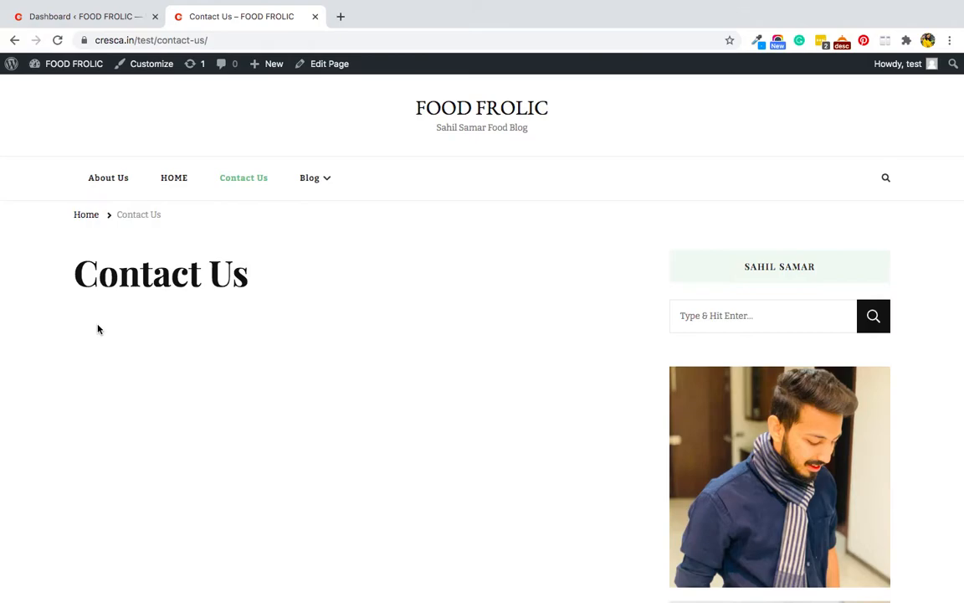
Search Plugins > Add New for 'nin', then install and activate Ninja Forms.
left_click(54, 12)
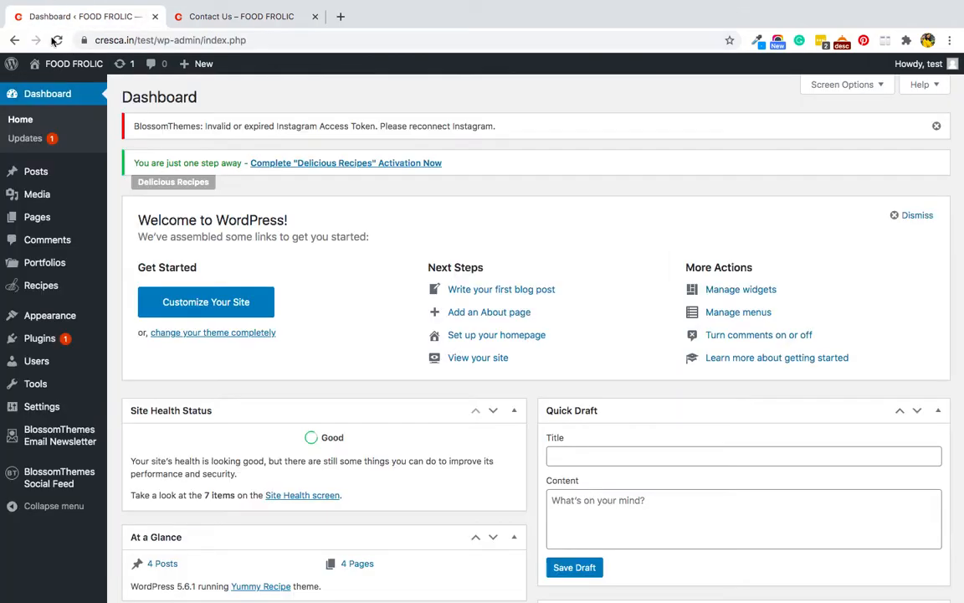
left_click(39, 340)
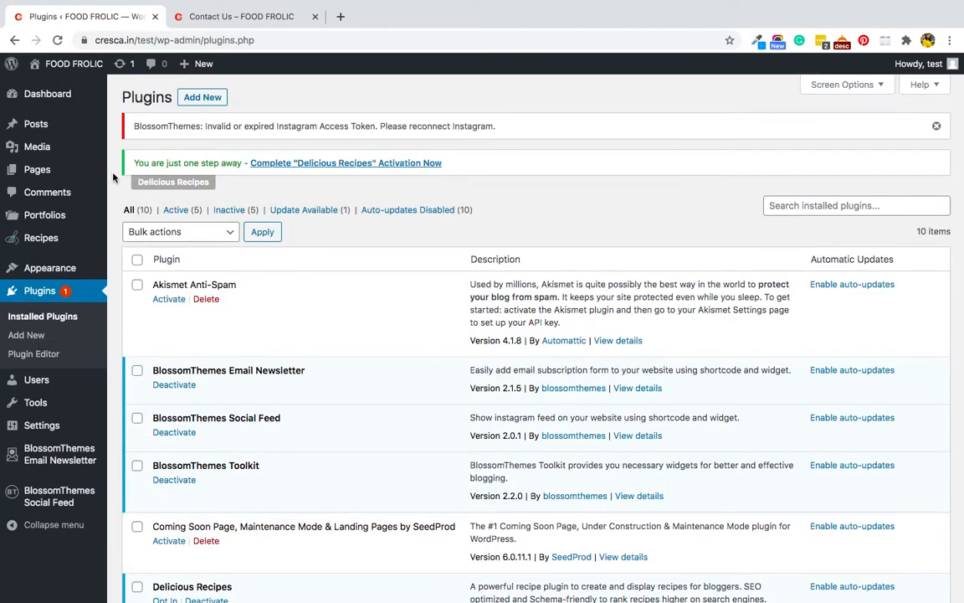
left_click(193, 100)
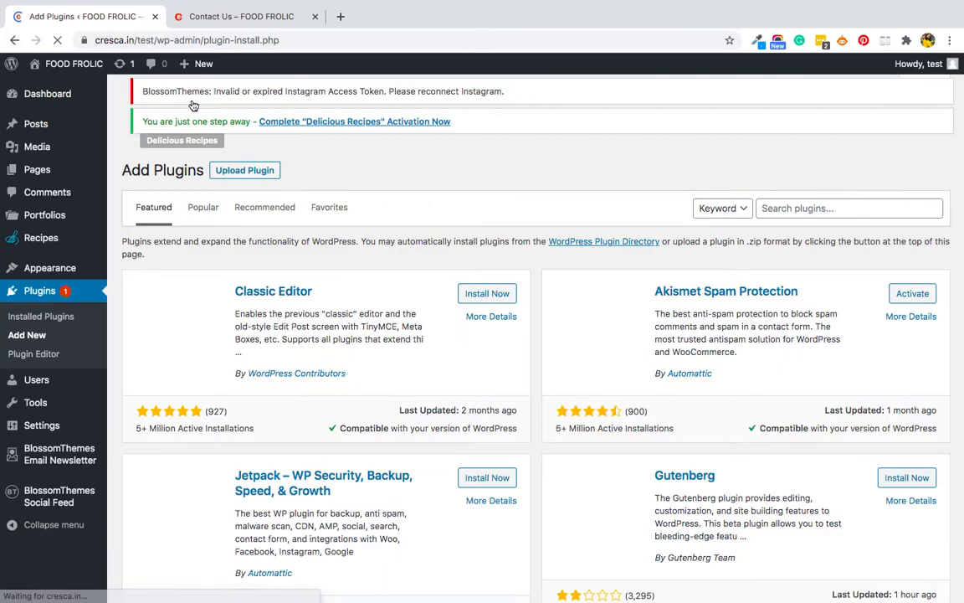
left_click(777, 214)
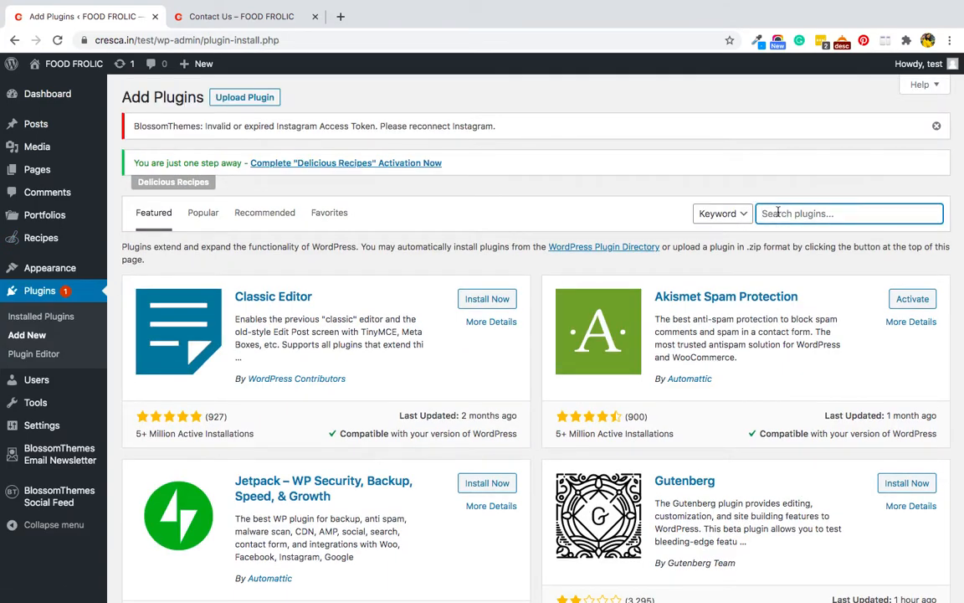
type("ninja form")
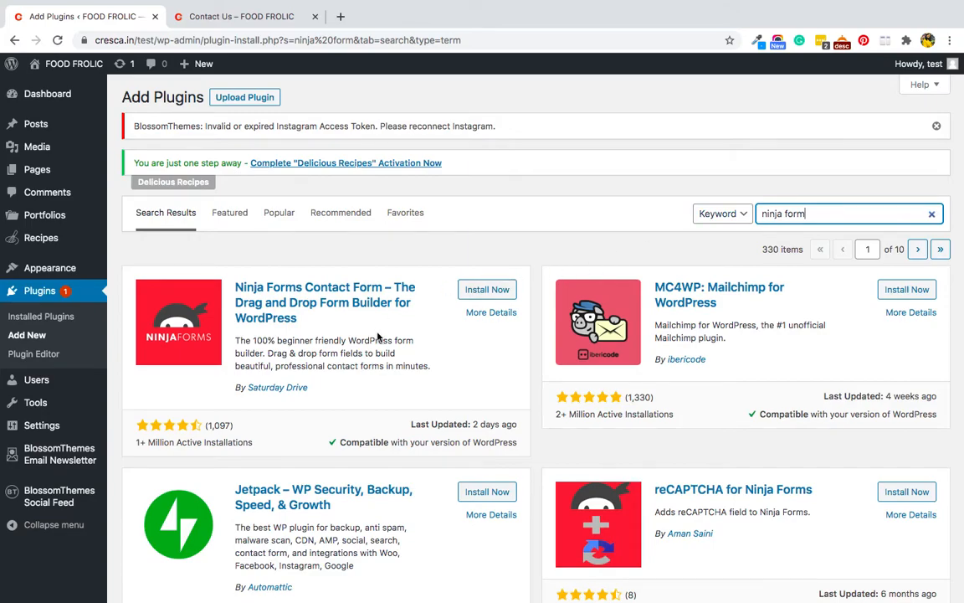
left_click(486, 290)
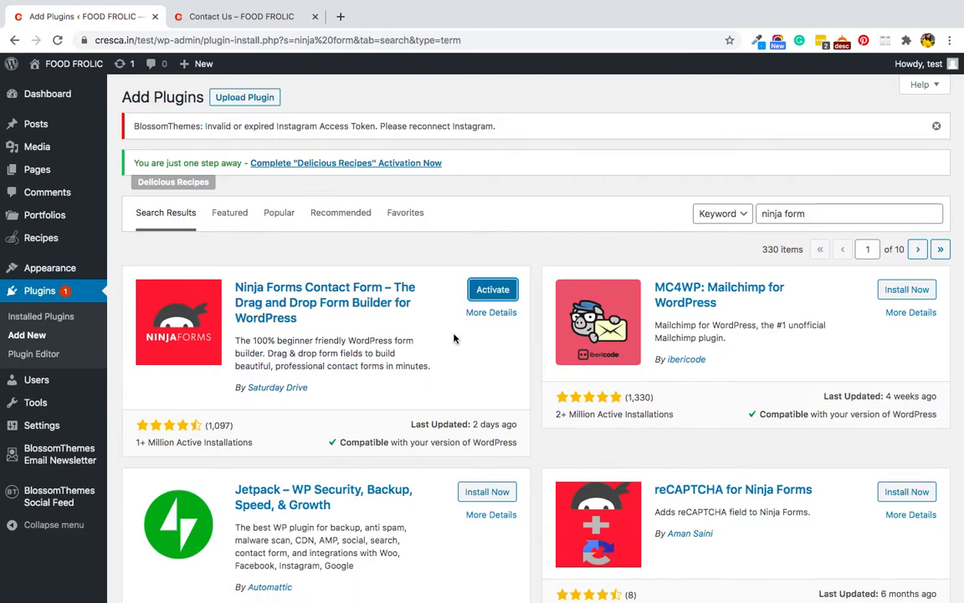
left_click(488, 290)
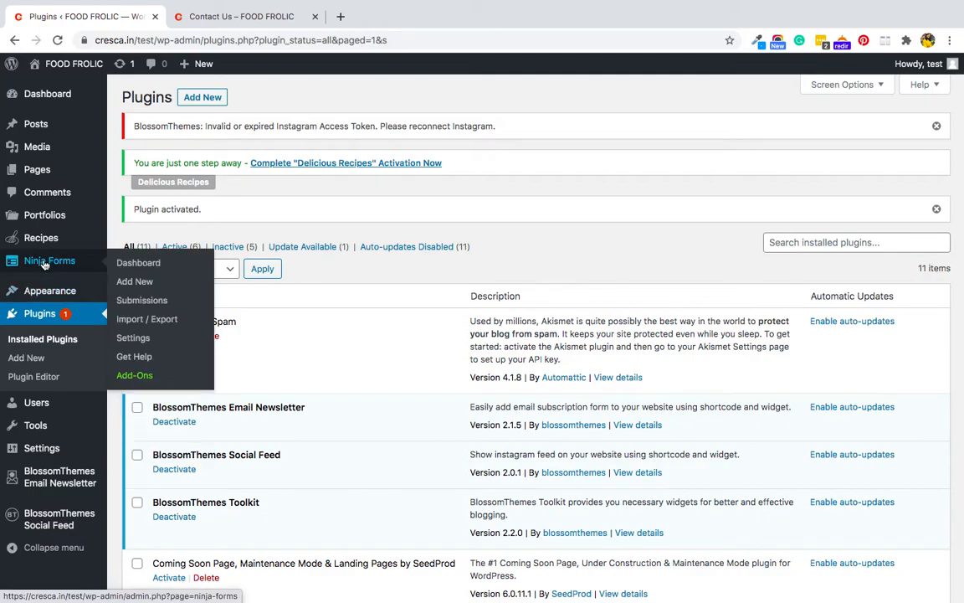
From the Ninja Forms list, edit the first Contact Me form, [ninja_form id=1].
left_click(44, 262)
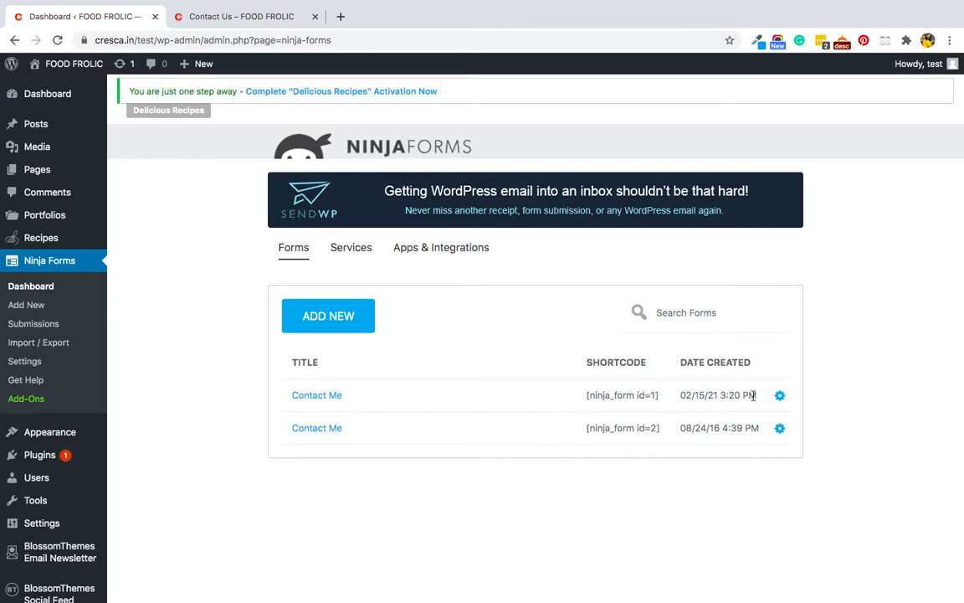
left_click(780, 396)
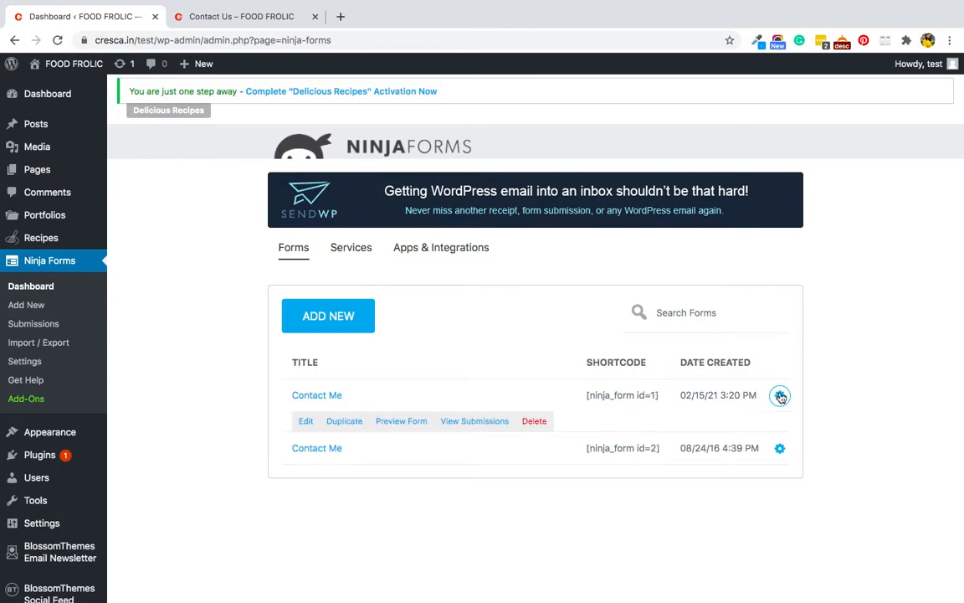
left_click(305, 425)
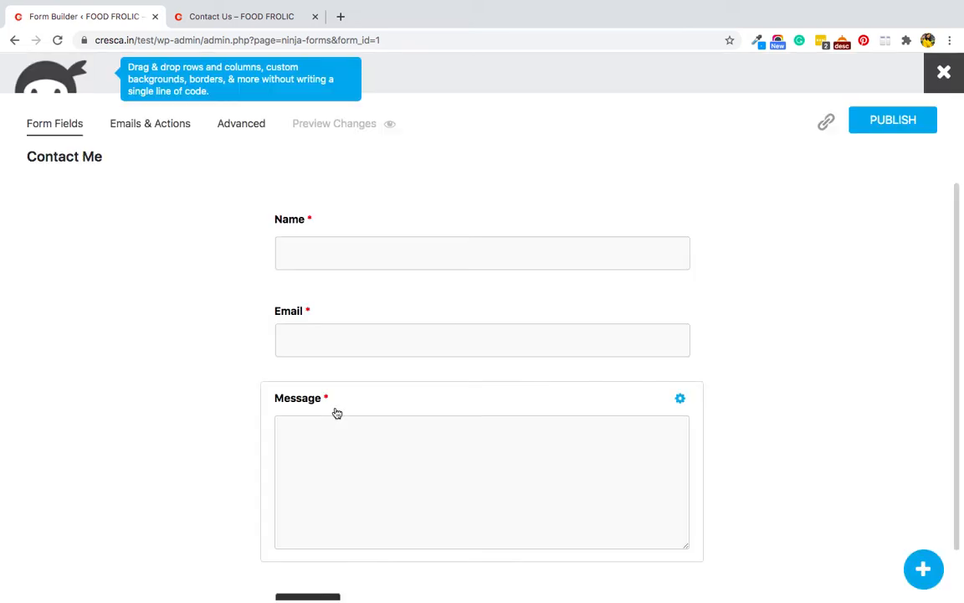
Add a Phone field to the Contact Me form, placed above the Message field.
scroll(329, 390, "down", 1)
scroll(330, 390, "up", 1)
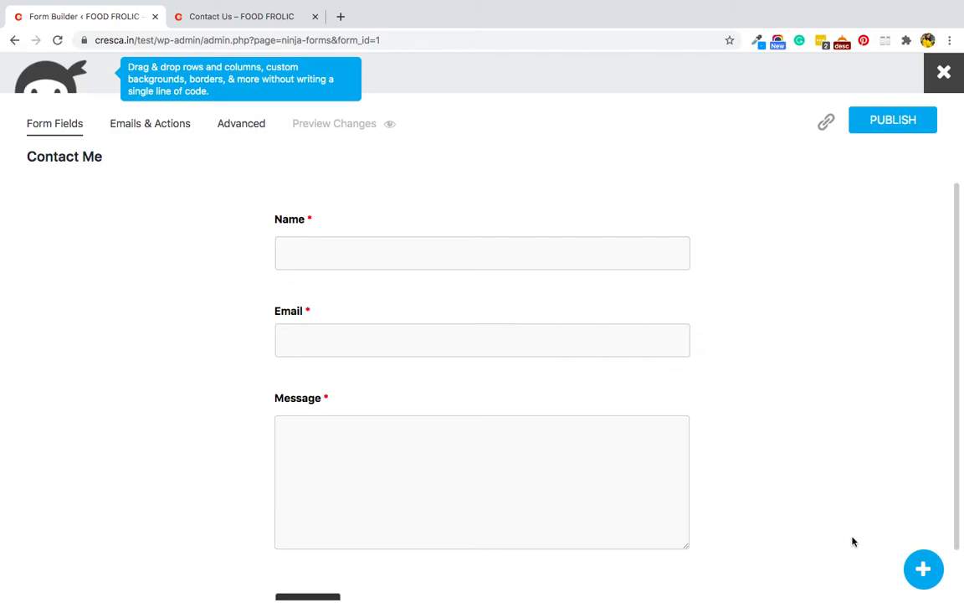
left_click(923, 572)
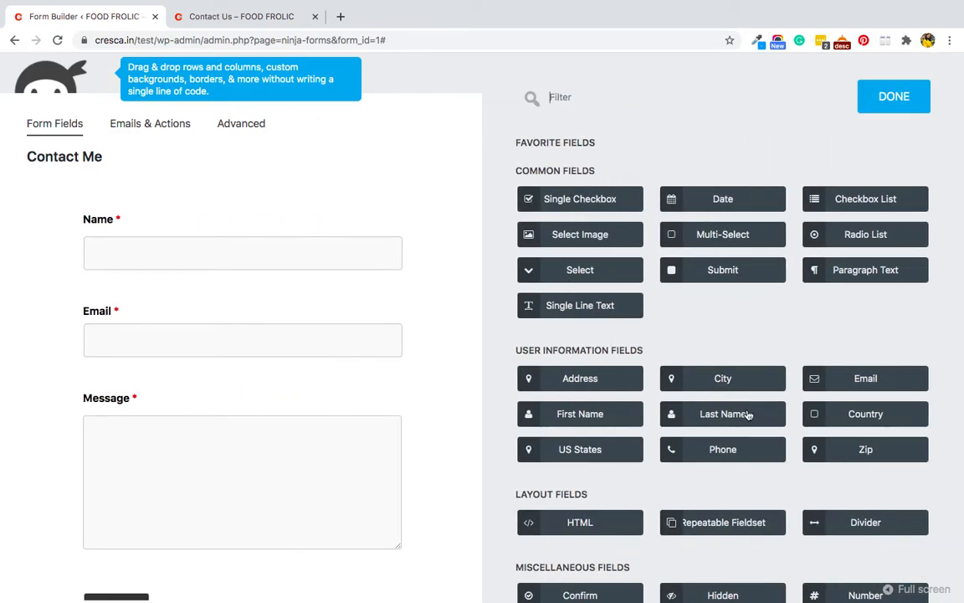
left_click(694, 459)
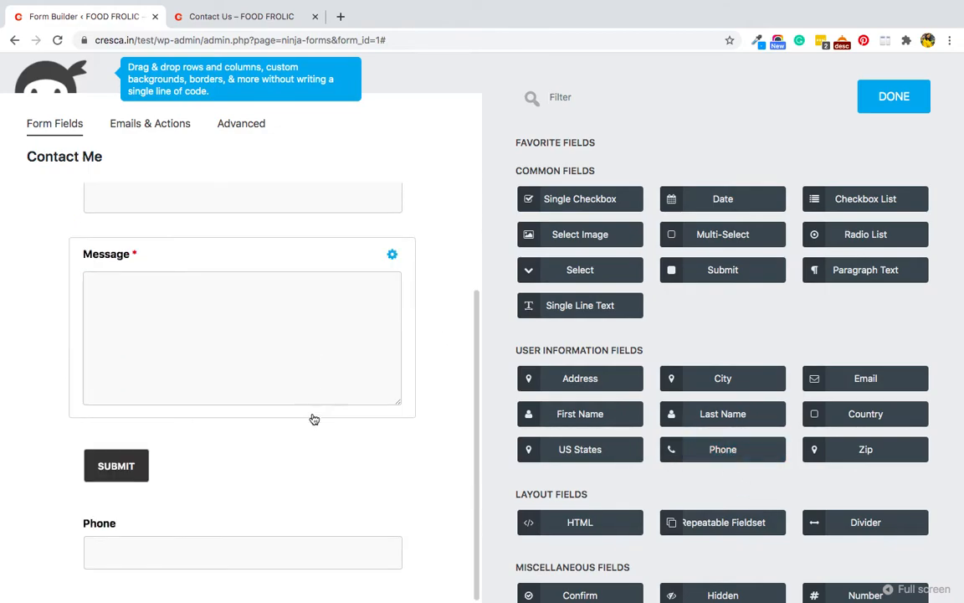
left_click_drag(82, 523, 92, 216)
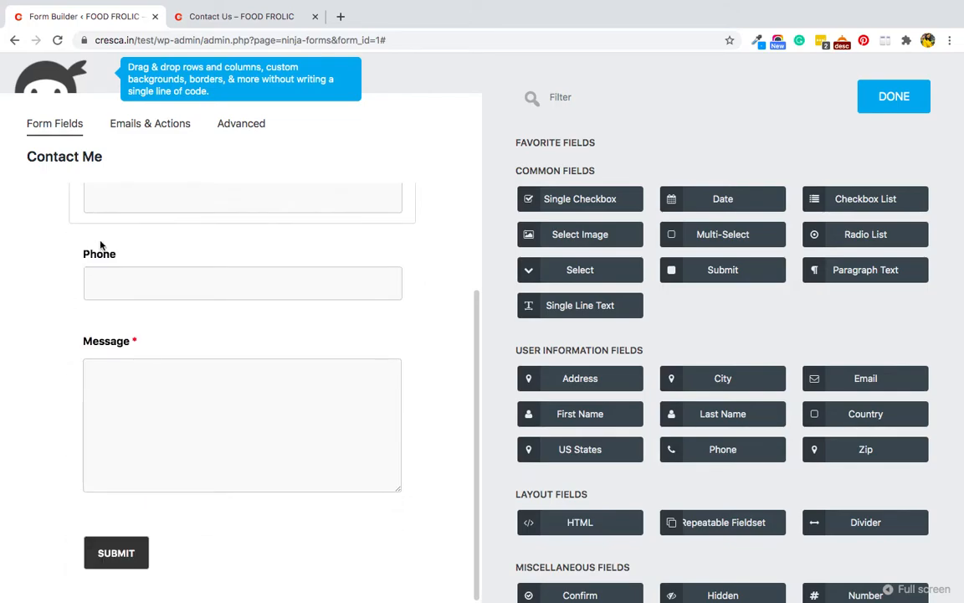
Make the Phone field required, publish the form and exit to the forms list.
mouse_move(389, 256)
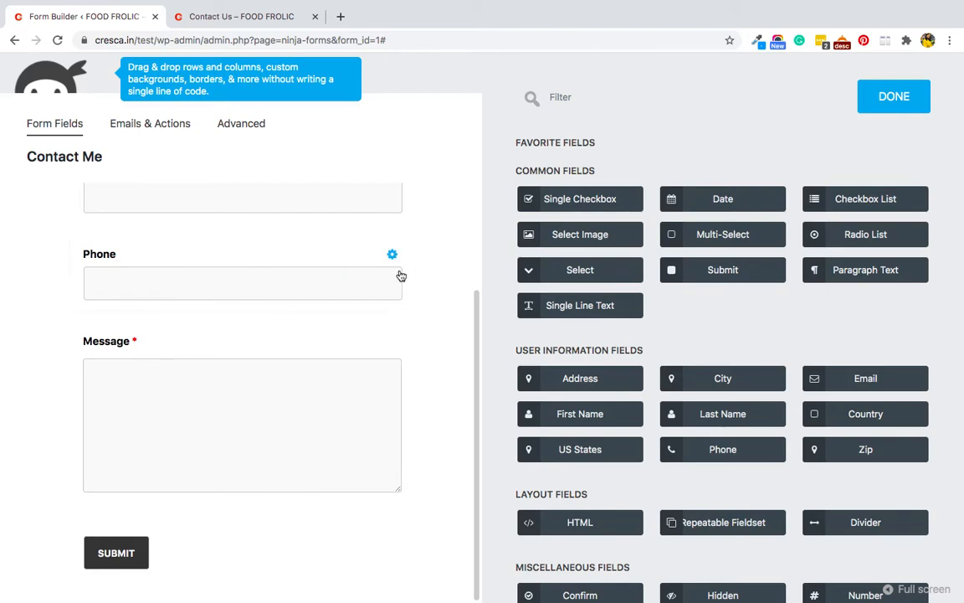
left_click(393, 255)
left_click(751, 186)
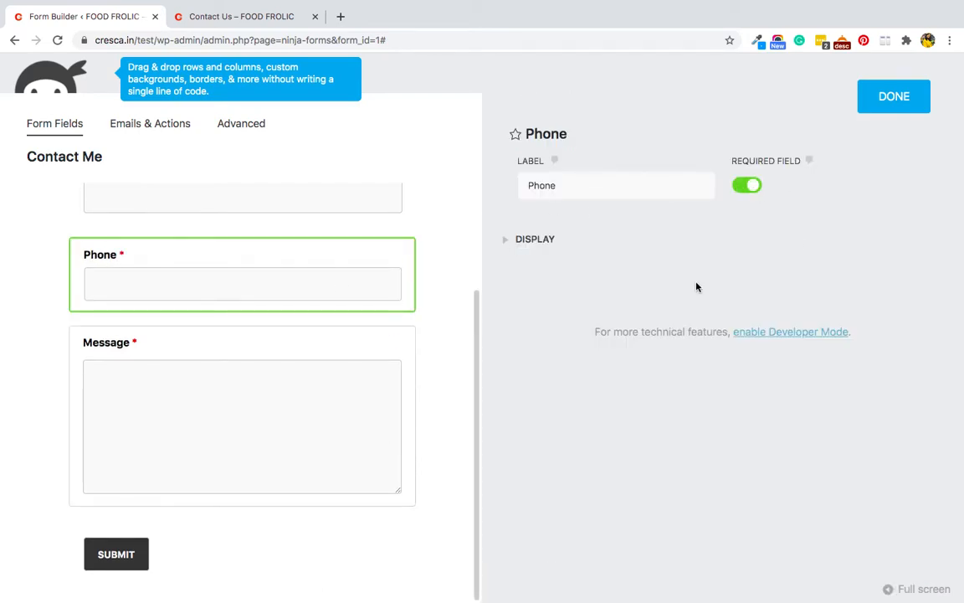
left_click(871, 99)
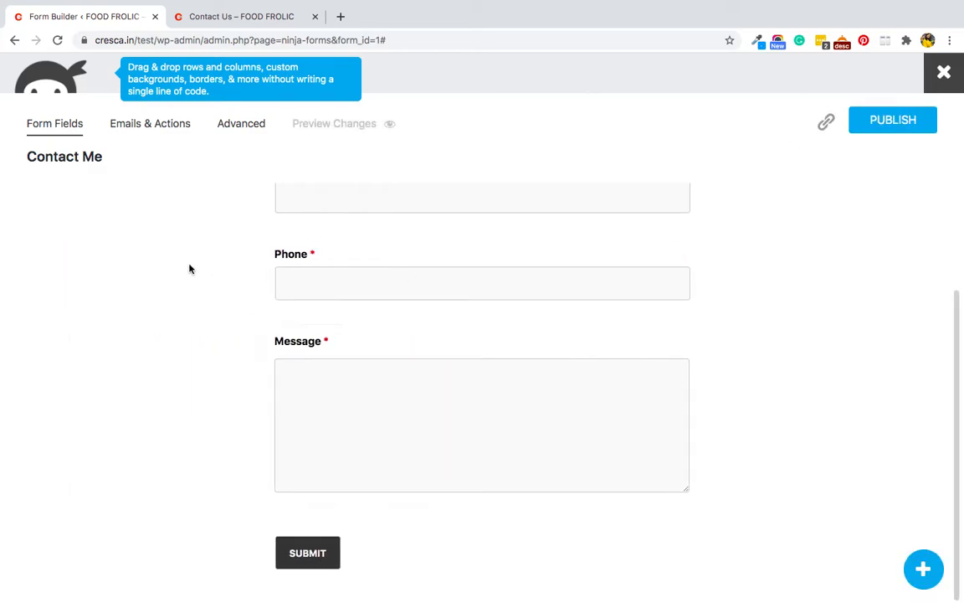
scroll(310, 360, "down", 3)
left_click(882, 124)
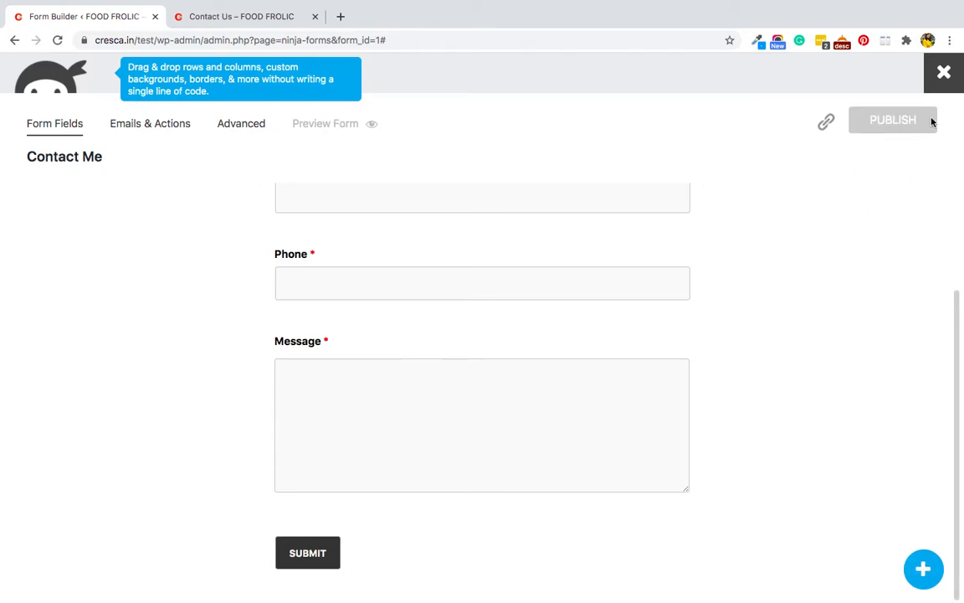
left_click(943, 73)
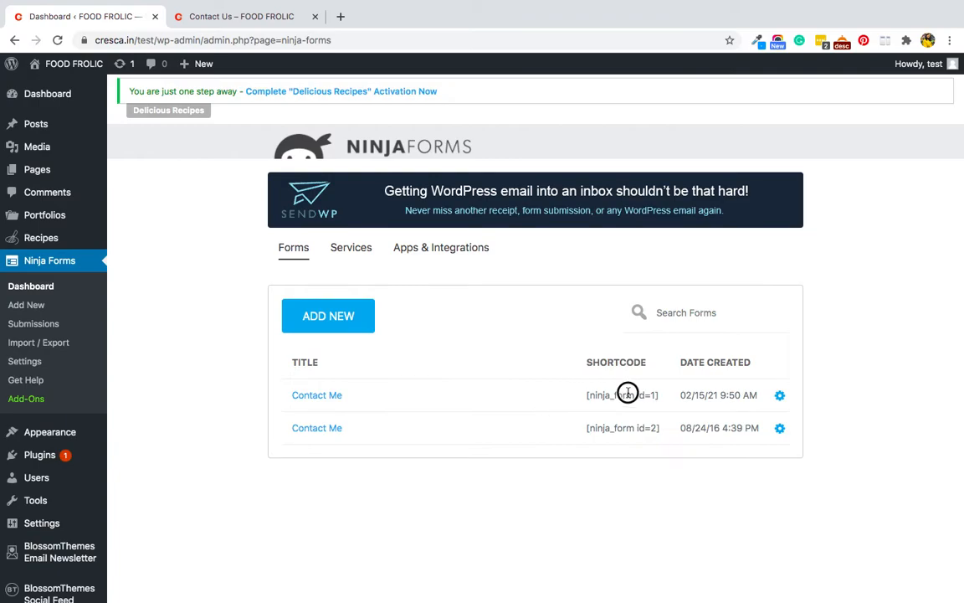
Copy the [ninja_form id=1] shortcode and navigate to the site's Contact Us page.
left_click_drag(659, 398, 580, 399)
key("ctrl+c")
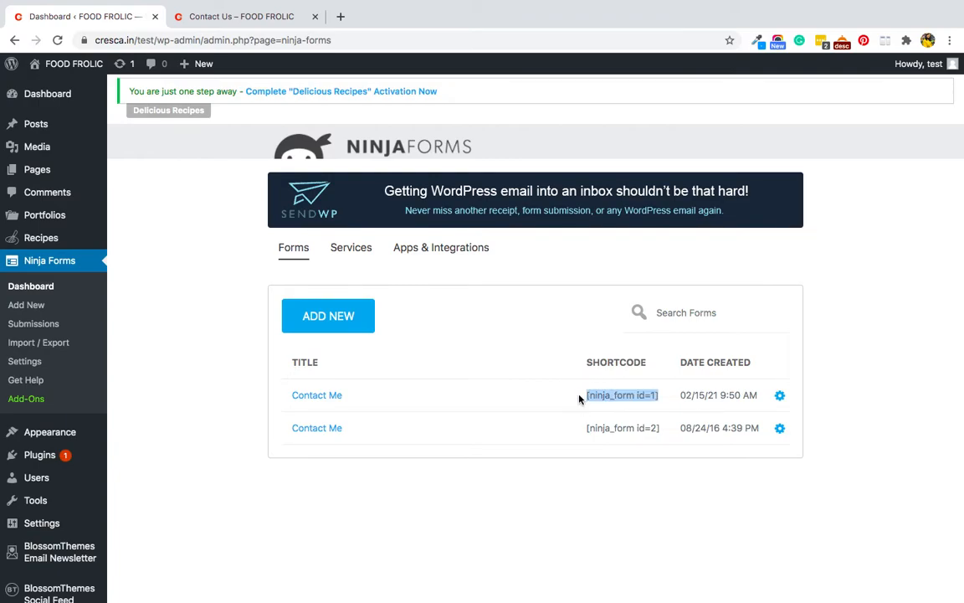
left_click(184, 16)
left_click(99, 177)
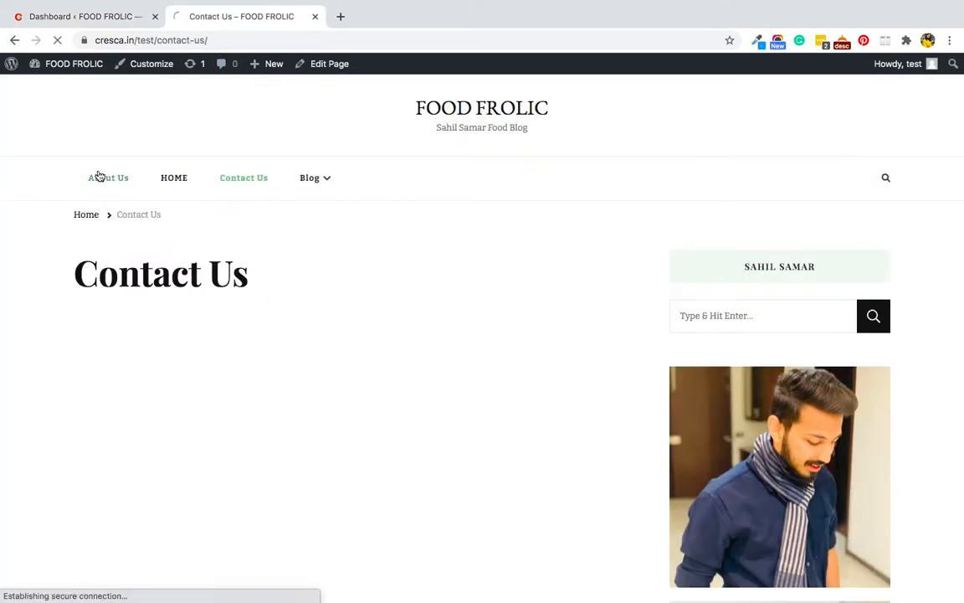
left_click(241, 181)
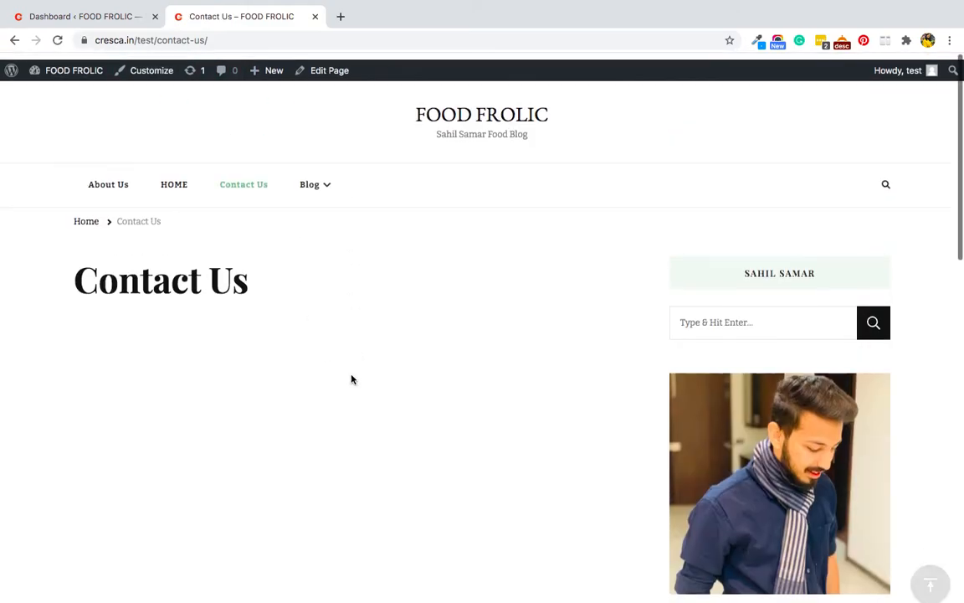
Paste the [ninja_form id=1] shortcode into a paragraph on Contact Us and update the page.
left_click(326, 62)
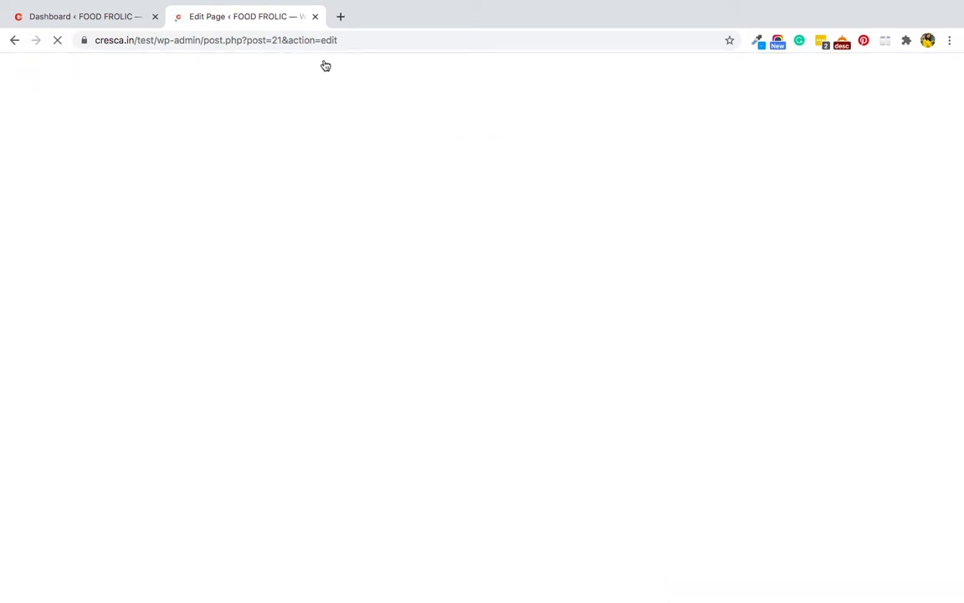
left_click(236, 218)
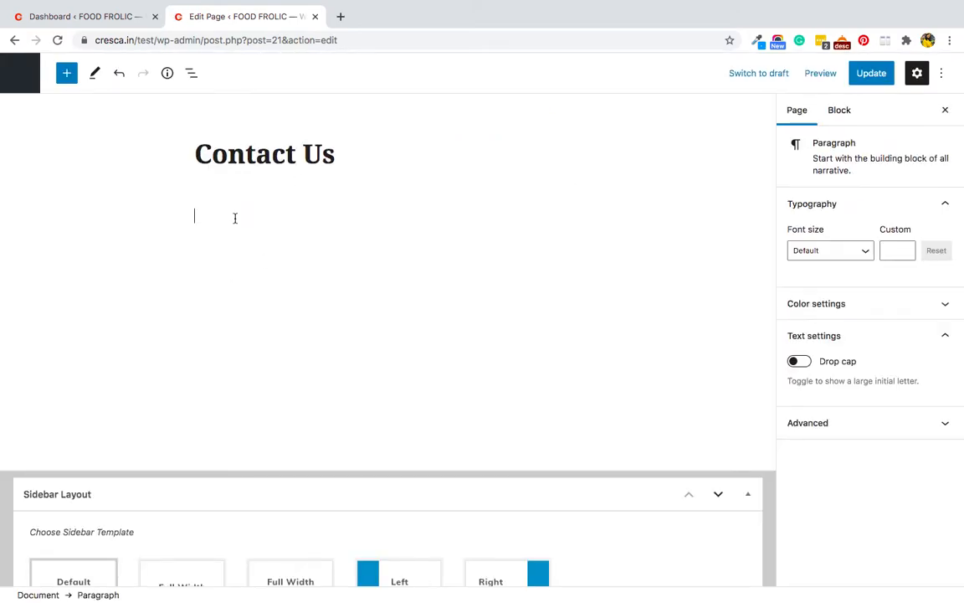
key("ctrl+v")
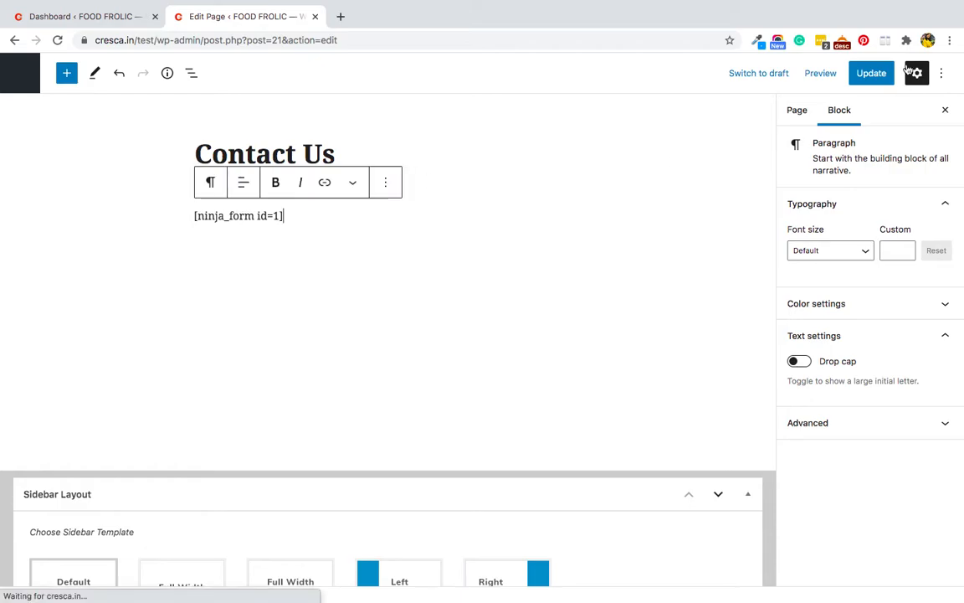
left_click(871, 75)
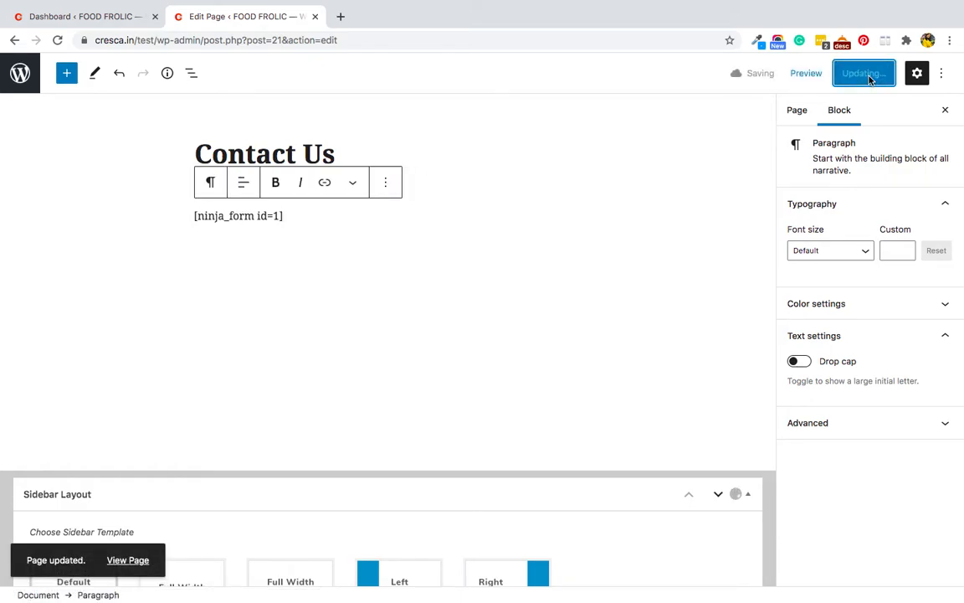
Preview the Contact Us page in a new tab and scroll to the form.
left_click(815, 78)
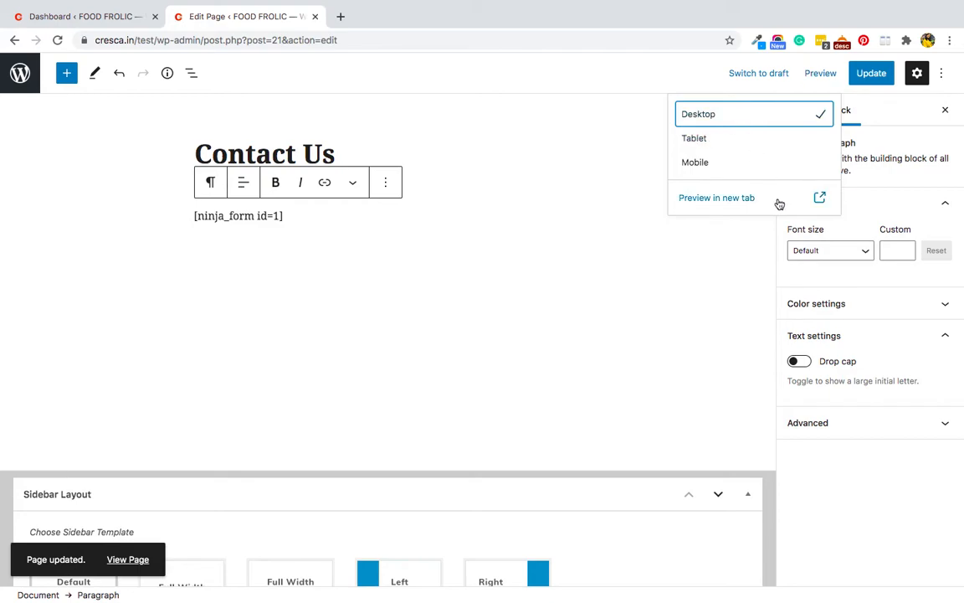
left_click(747, 199)
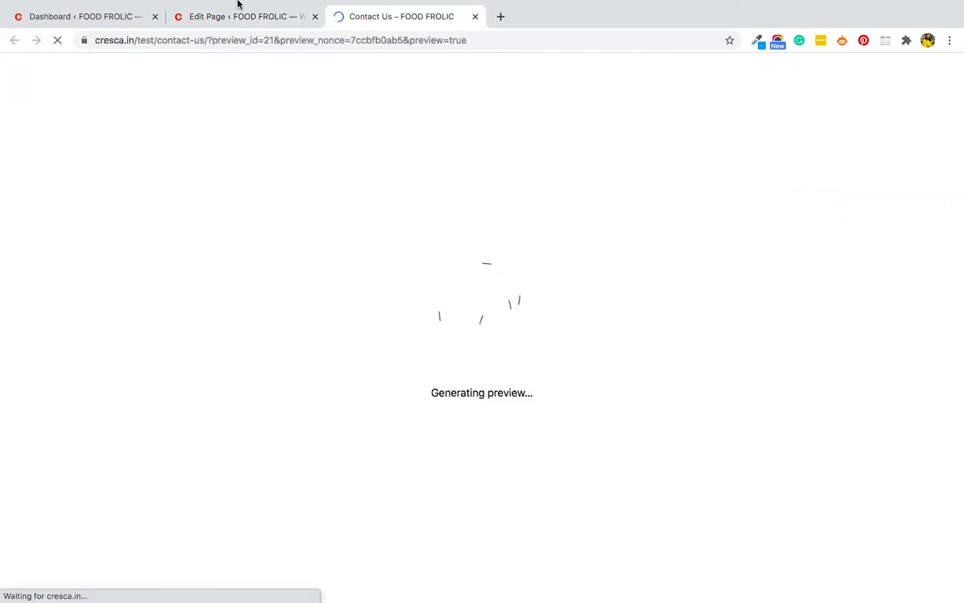
scroll(250, 381, "down", 5)
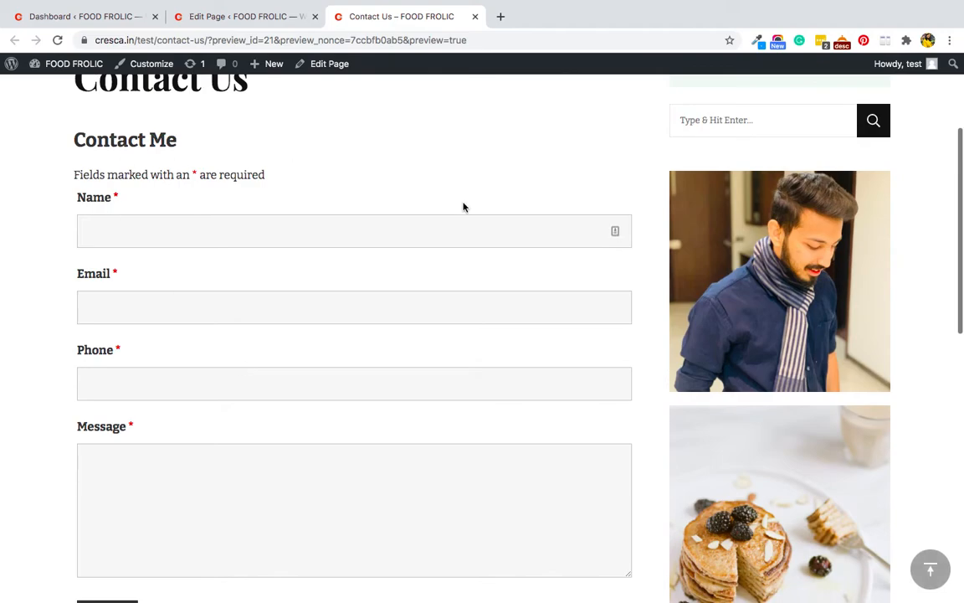
scroll(99, 386, "down", 1)
scroll(98, 385, "down", 3)
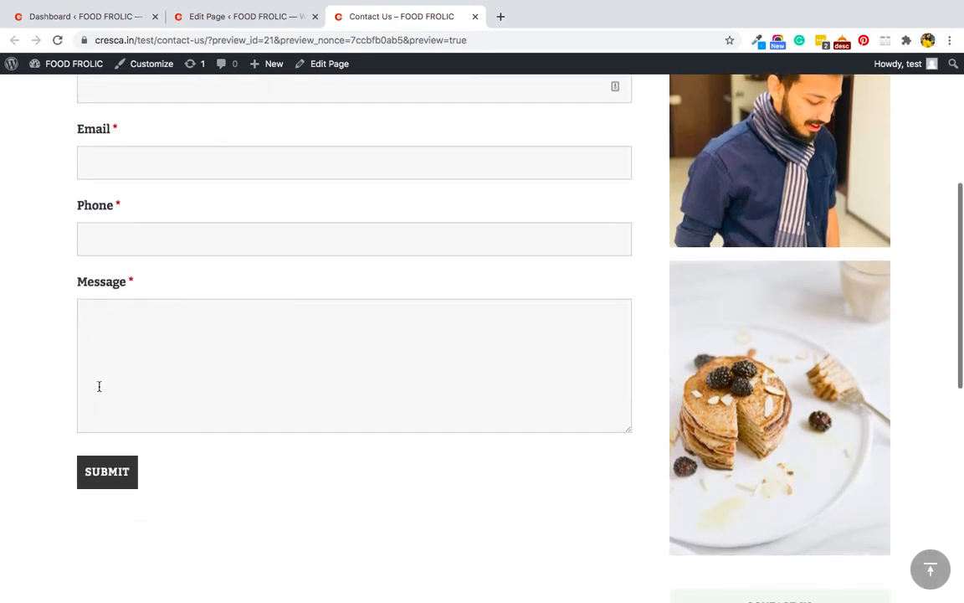
scroll(99, 360, "up", 3)
Fill in a test name, e-mail and message 'test', then submit the form.
left_click(129, 211)
type("Surbhi")
key("Tab")
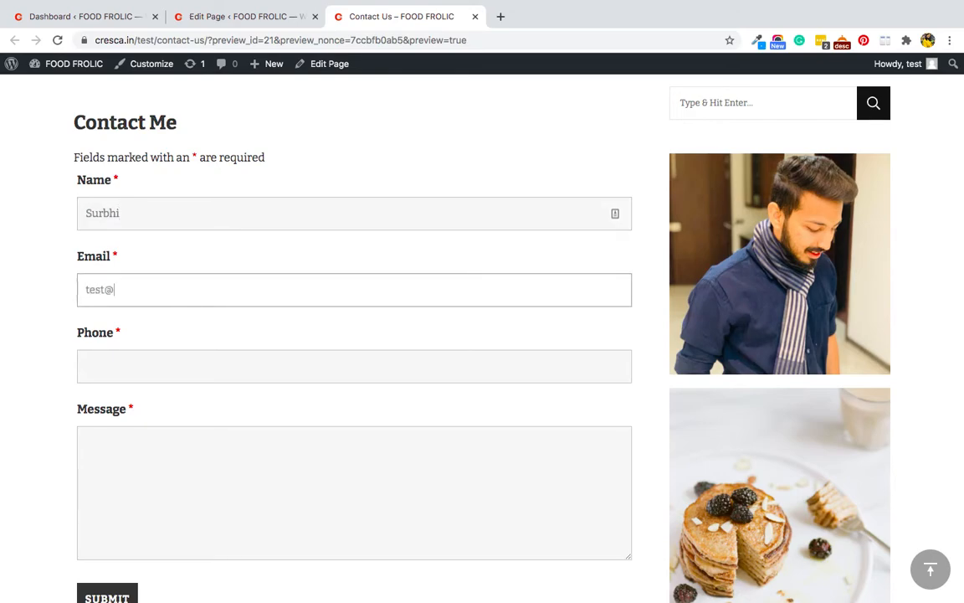
type("test@test.com")
key("Tab")
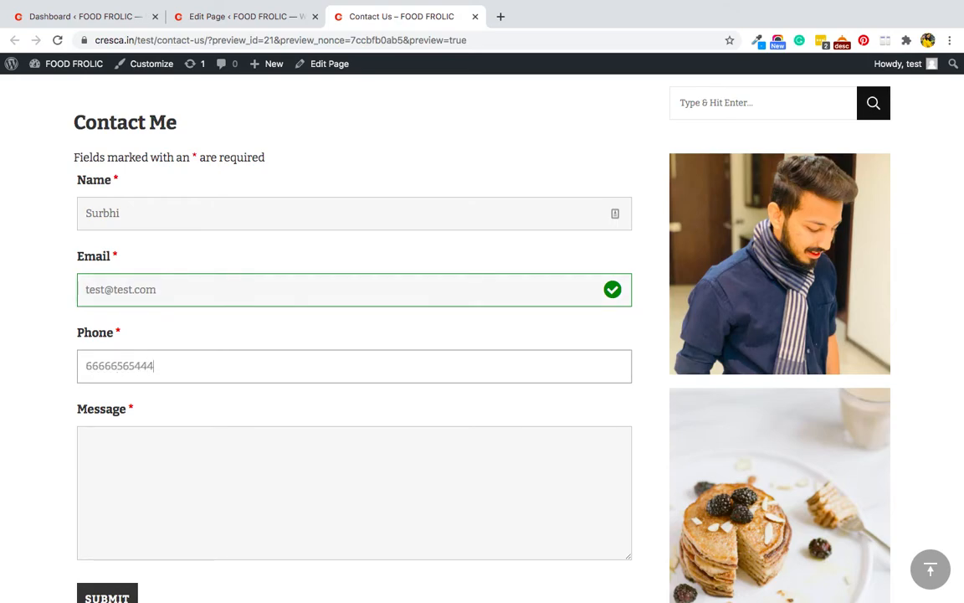
left_click(139, 466)
type("tes")
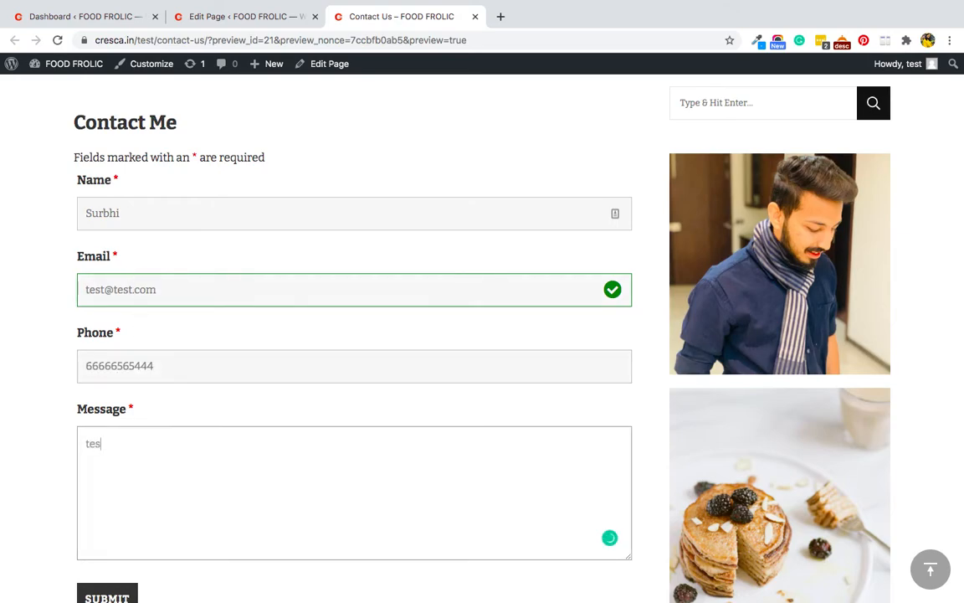
type("t")
scroll(112, 521, "down", 1)
left_click(99, 564)
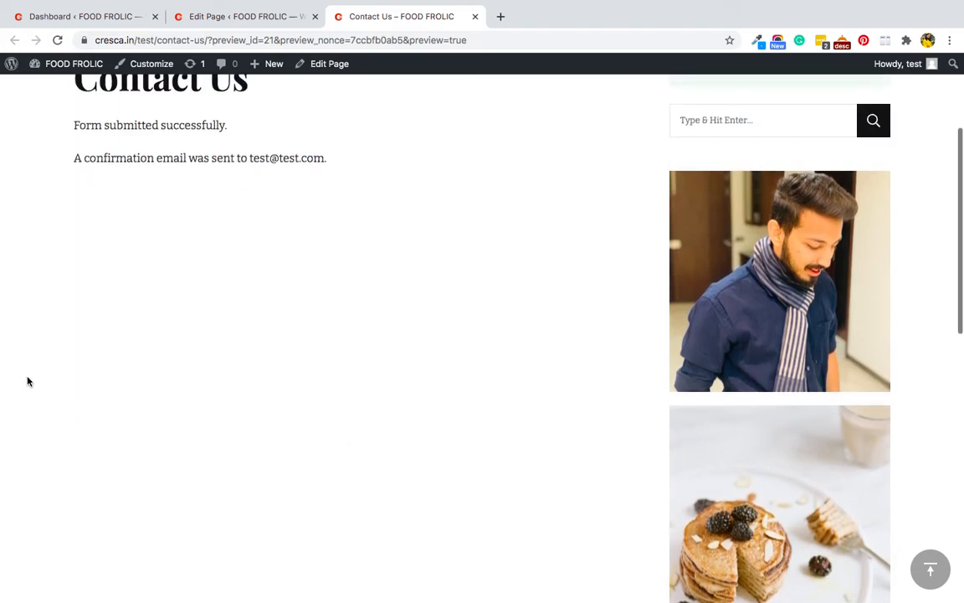
View the site's About Us page, then return to the Ninja Forms list.
scroll(295, 336, "up", 3)
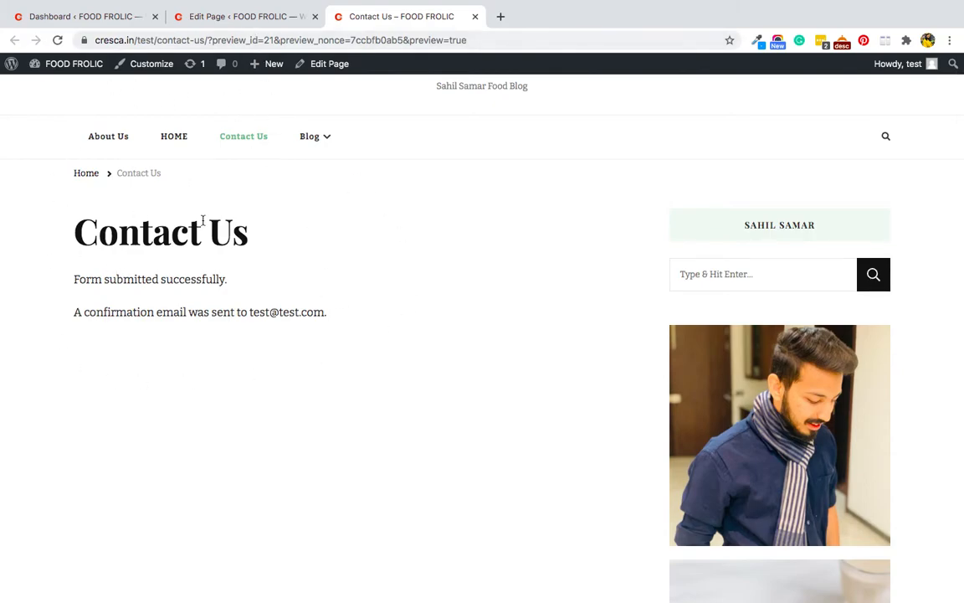
scroll(368, 532, "up", 2)
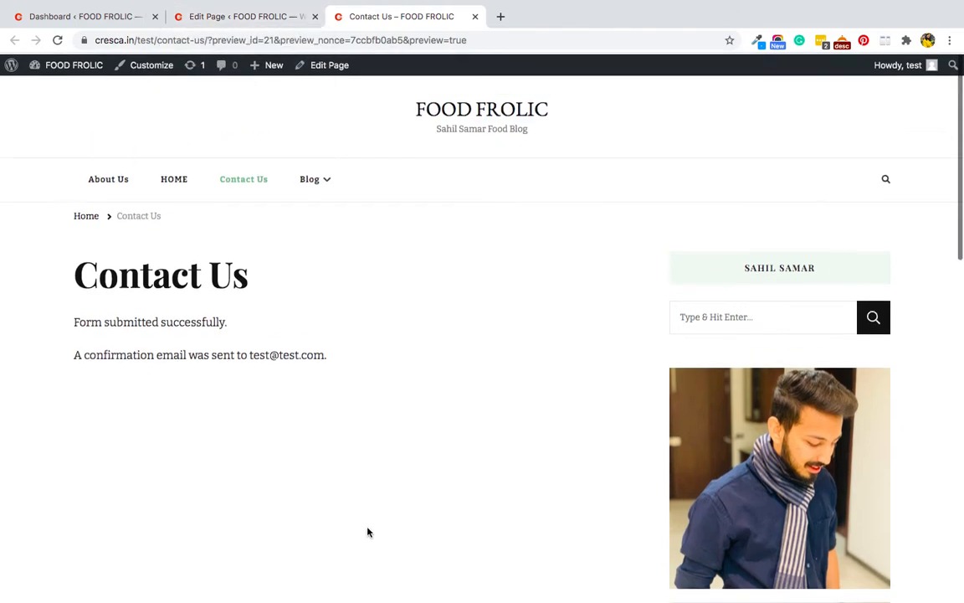
left_click(90, 184)
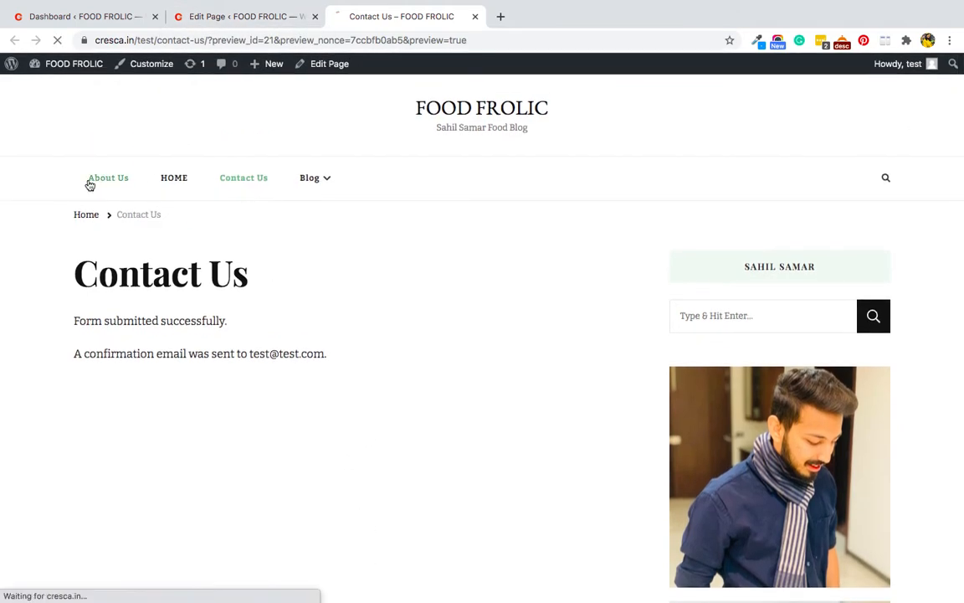
scroll(276, 301, "down", 5)
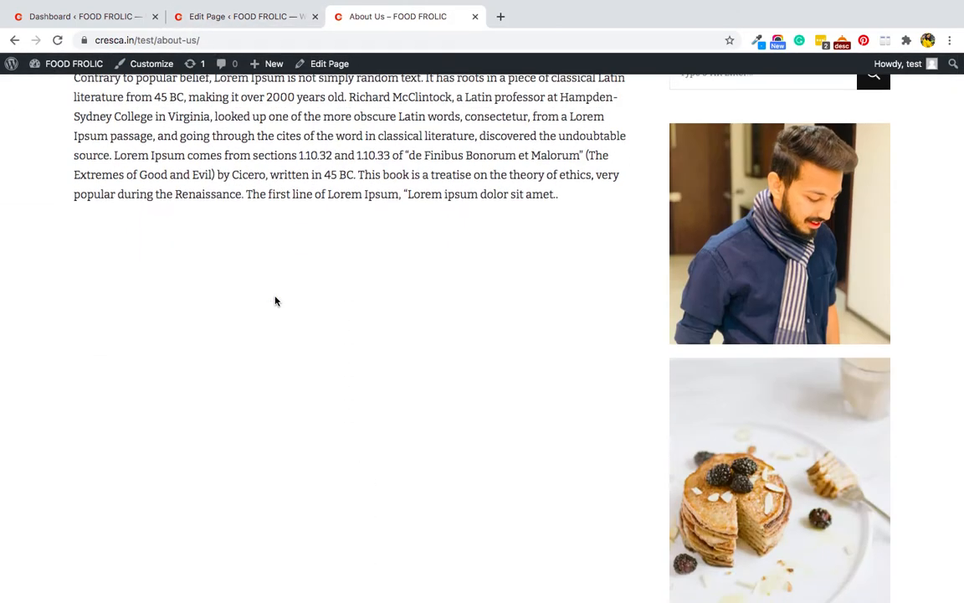
left_click(80, 17)
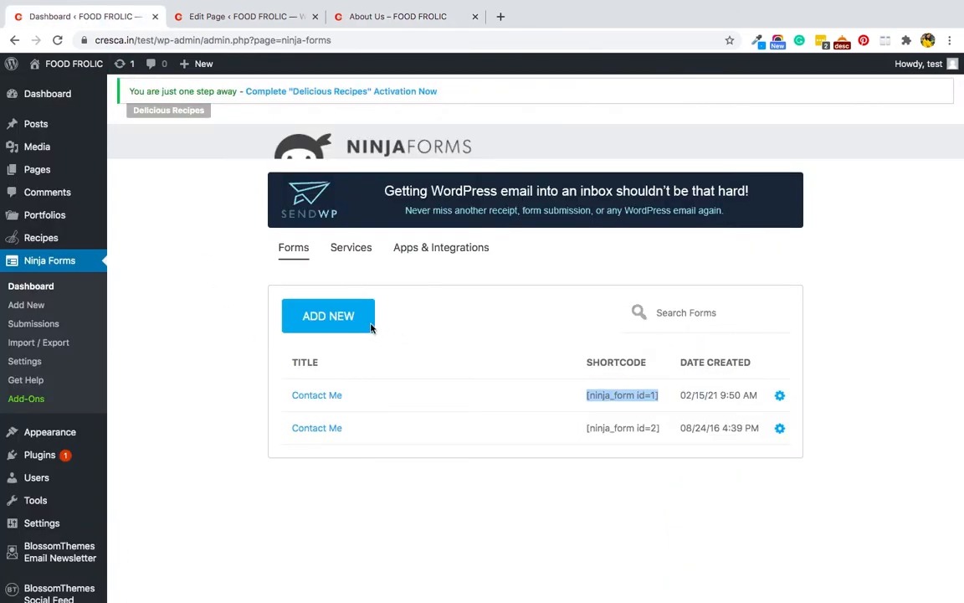
Create a blank Ninja Forms form with an Email field and a Submit button.
left_click(333, 317)
left_click(385, 383)
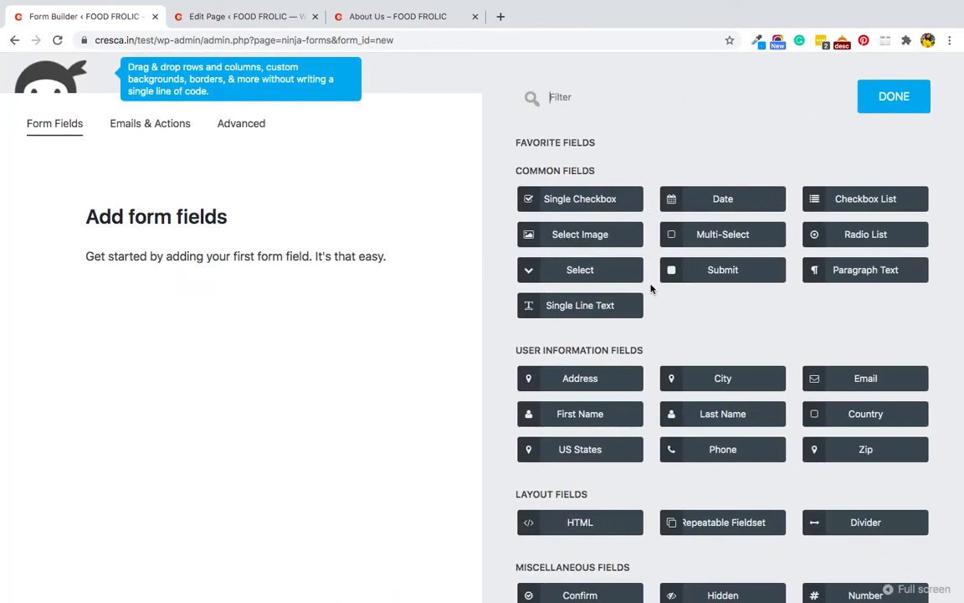
scroll(795, 349, "down", 3)
left_click(857, 264)
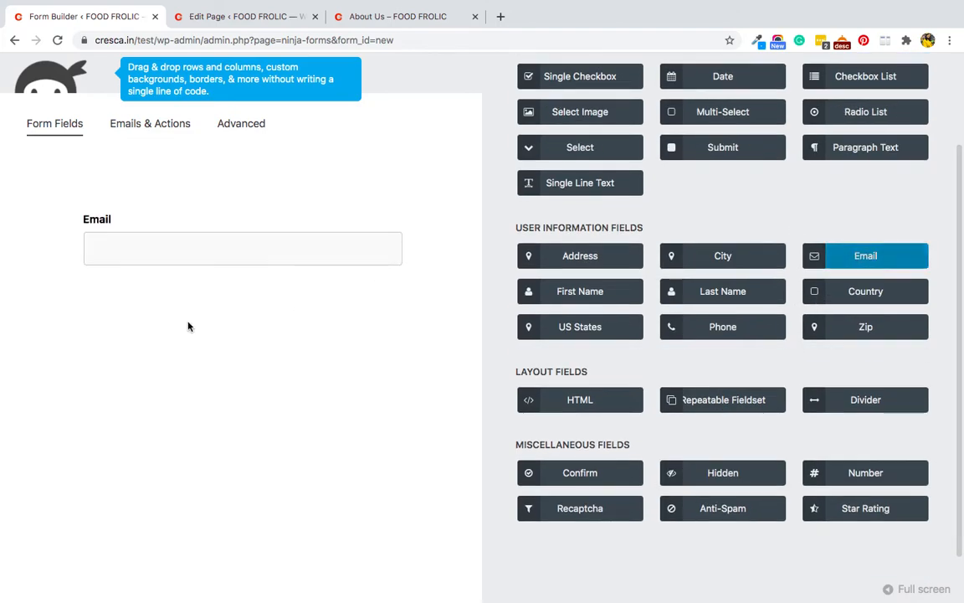
scroll(772, 379, "down", 5)
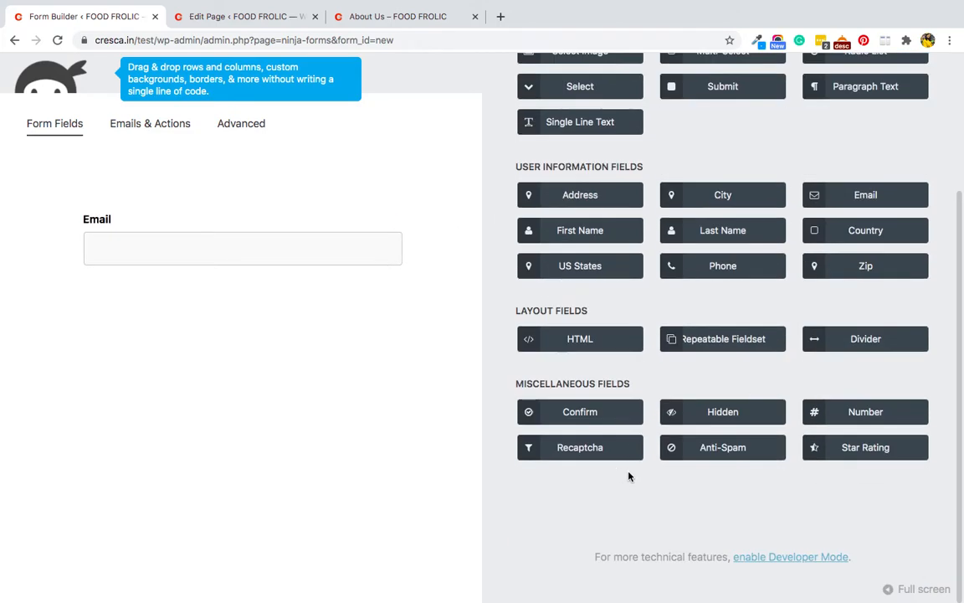
scroll(609, 368, "up", 4)
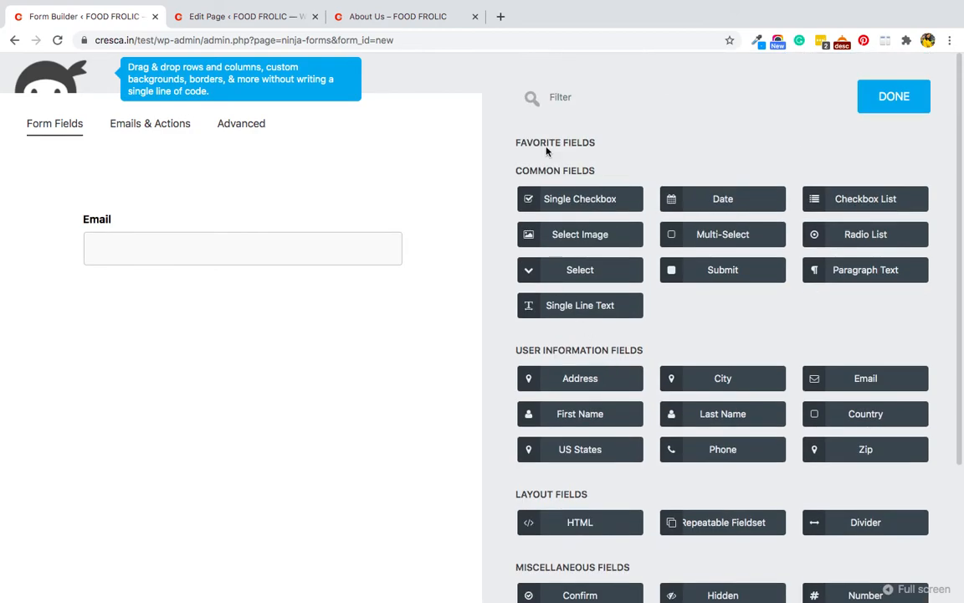
left_click(675, 269)
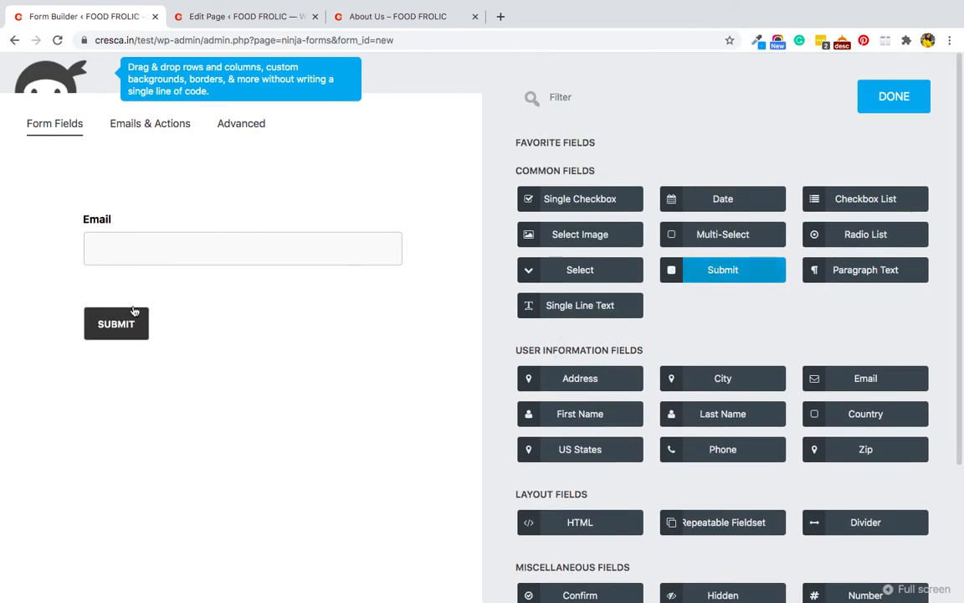
left_click(889, 98)
left_click(891, 120)
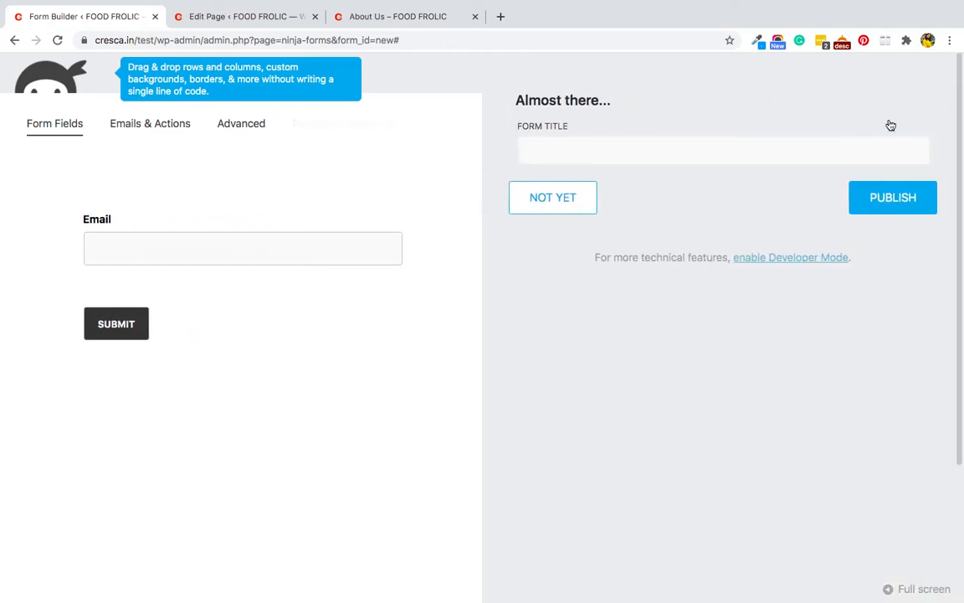
Title the new form 'Subscribe', publish it and close the builder.
left_click(537, 151)
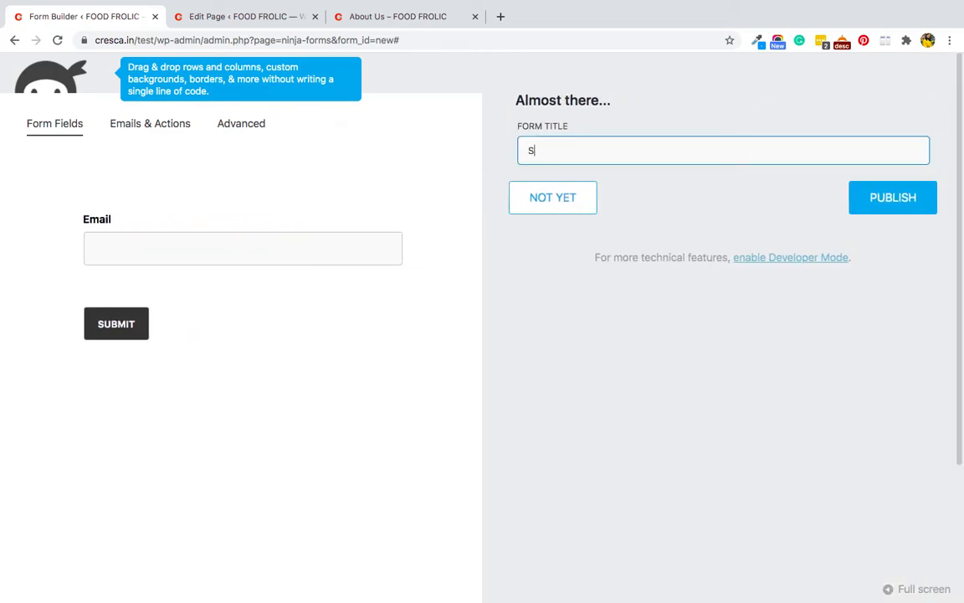
left_click(882, 200)
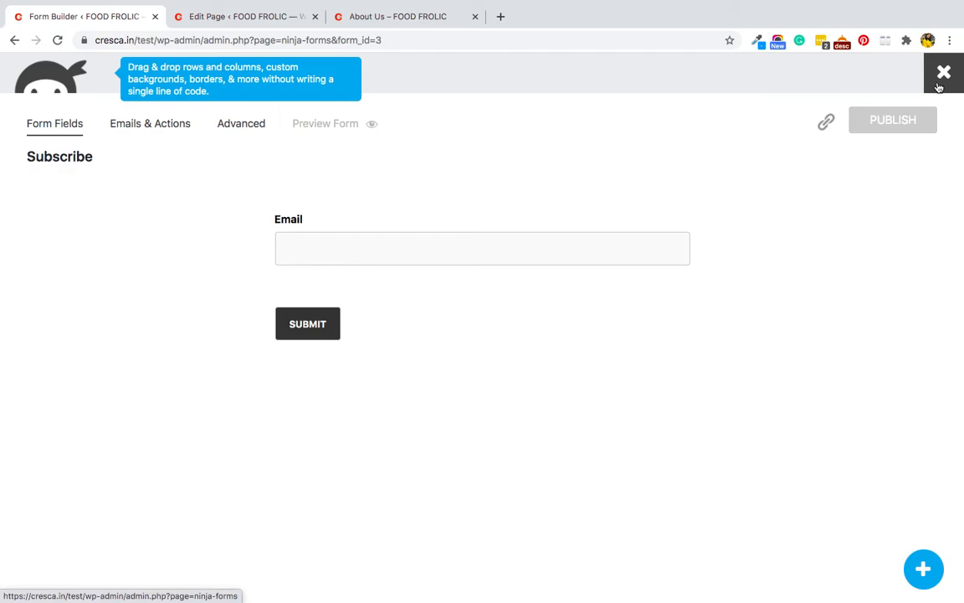
left_click(942, 75)
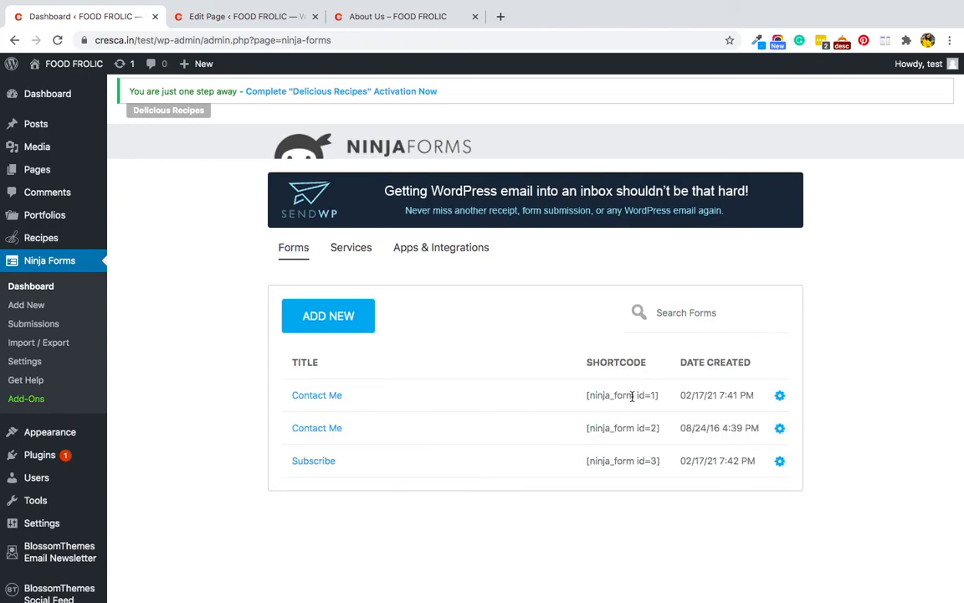
Copy the [ninja_form id=3] shortcode and open the About Us page in the editor.
triple_click(617, 461)
key("super+c")
left_click(37, 170)
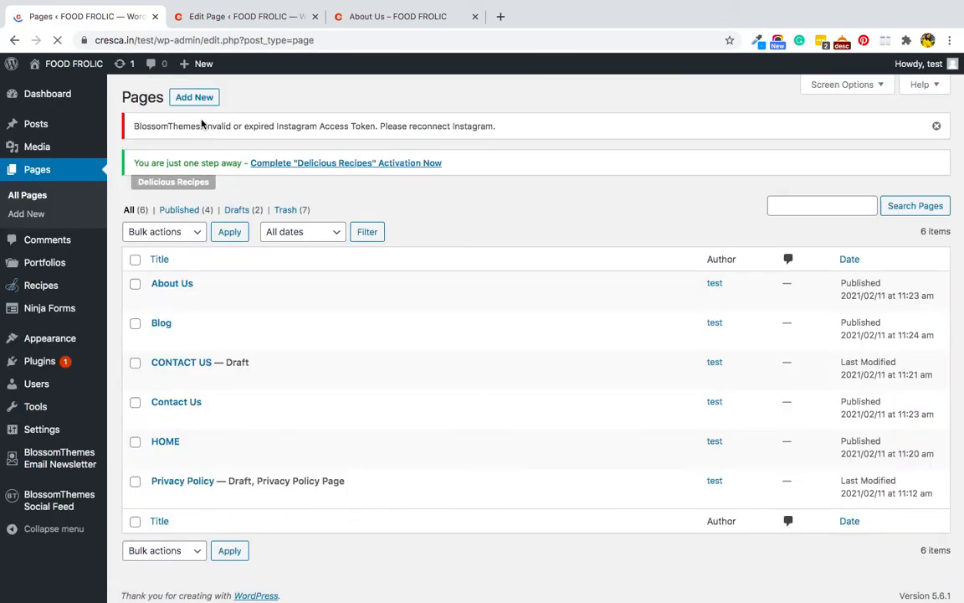
mouse_move(177, 299)
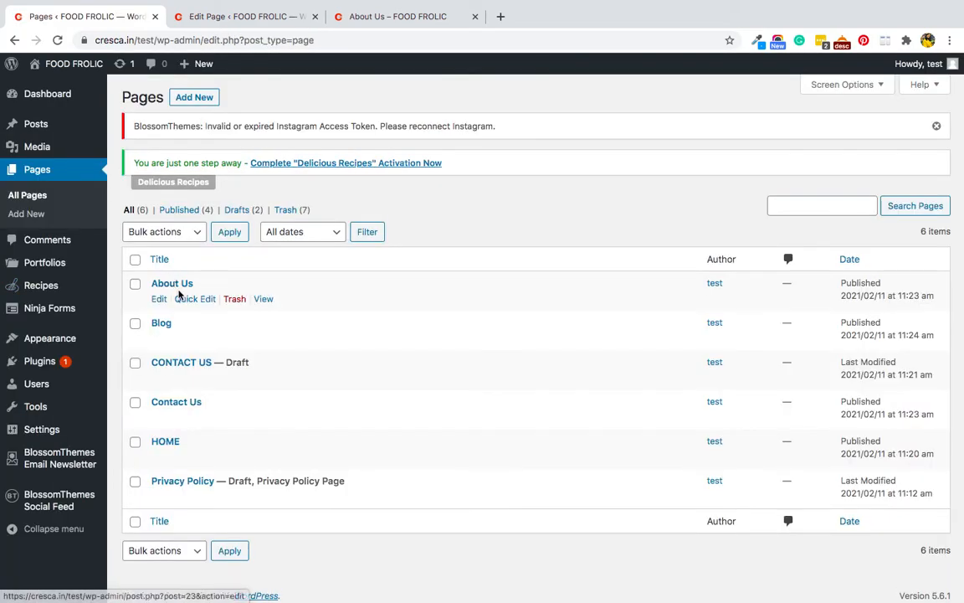
left_click(162, 302)
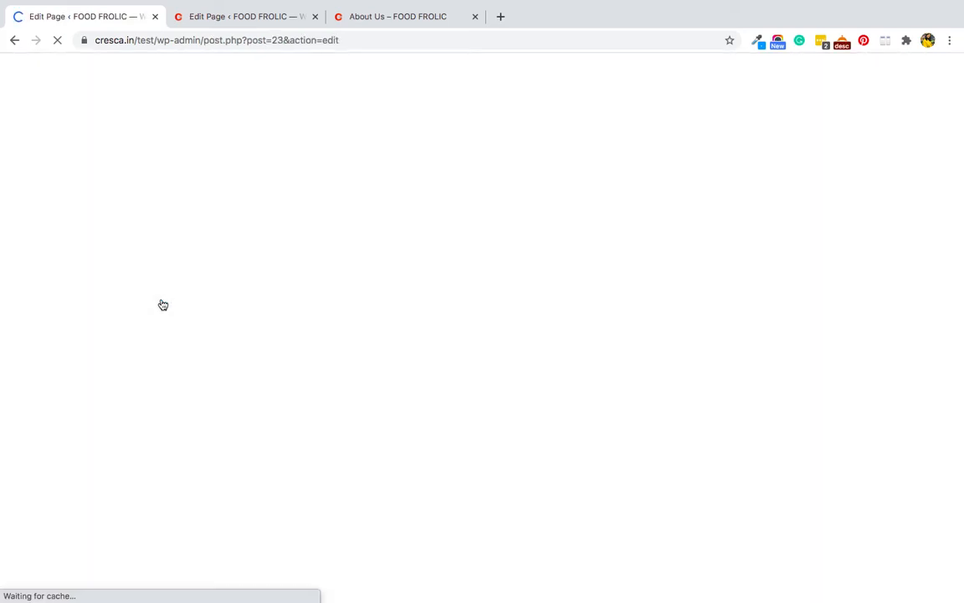
Paste the [ninja_form id=3] shortcode below the About Us paragraph and remove the leftover empty block.
left_click(577, 386)
key("Return")
key("Return")
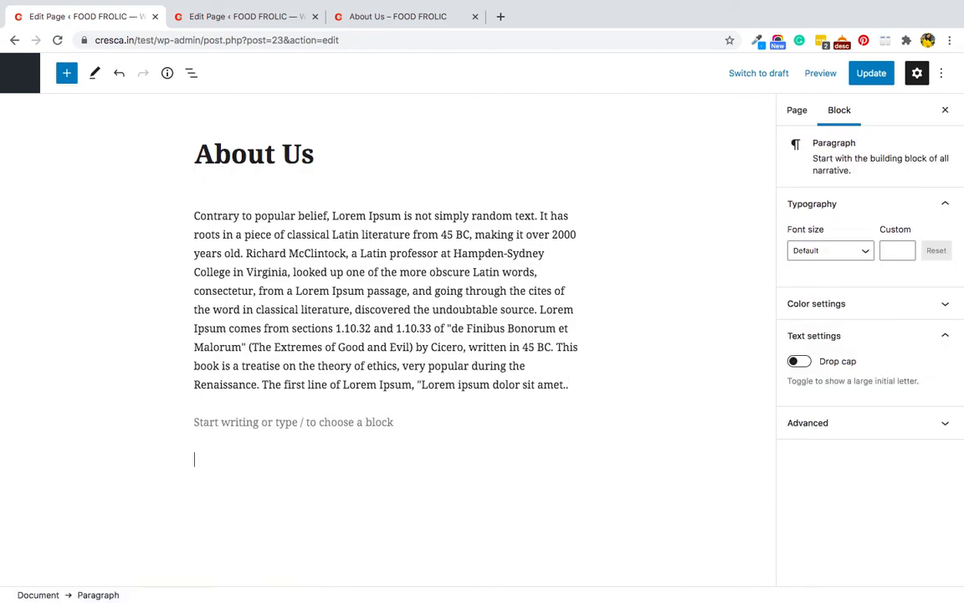
key("super+v")
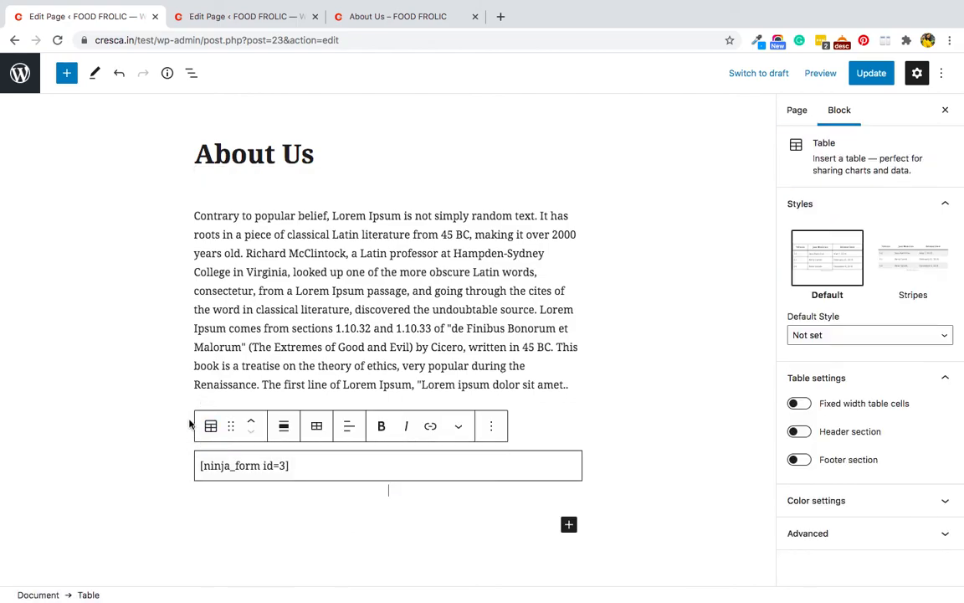
left_click(192, 422)
left_click(204, 423)
key("BackSpace")
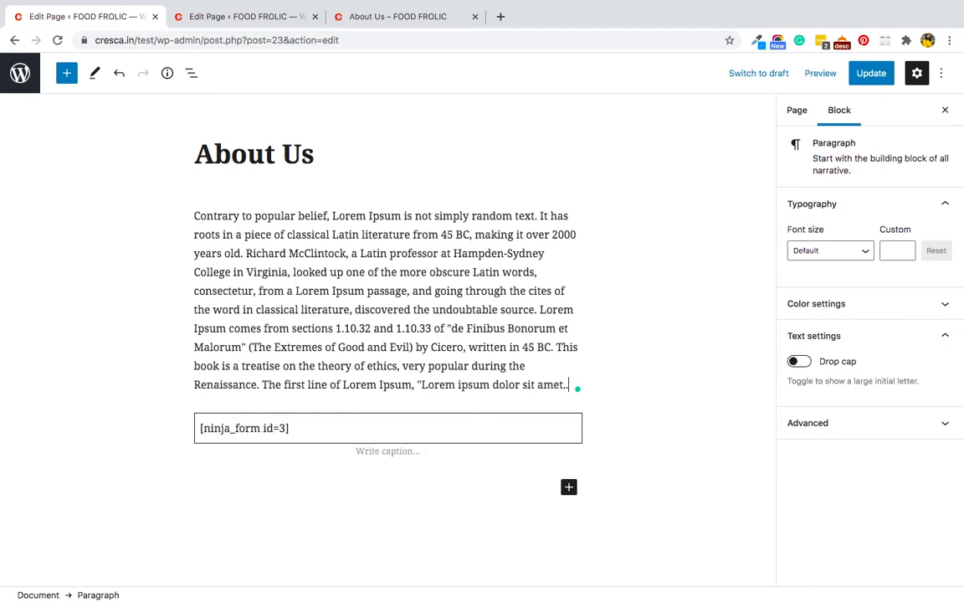
Update the About Us page and preview it in a new tab.
left_click(871, 74)
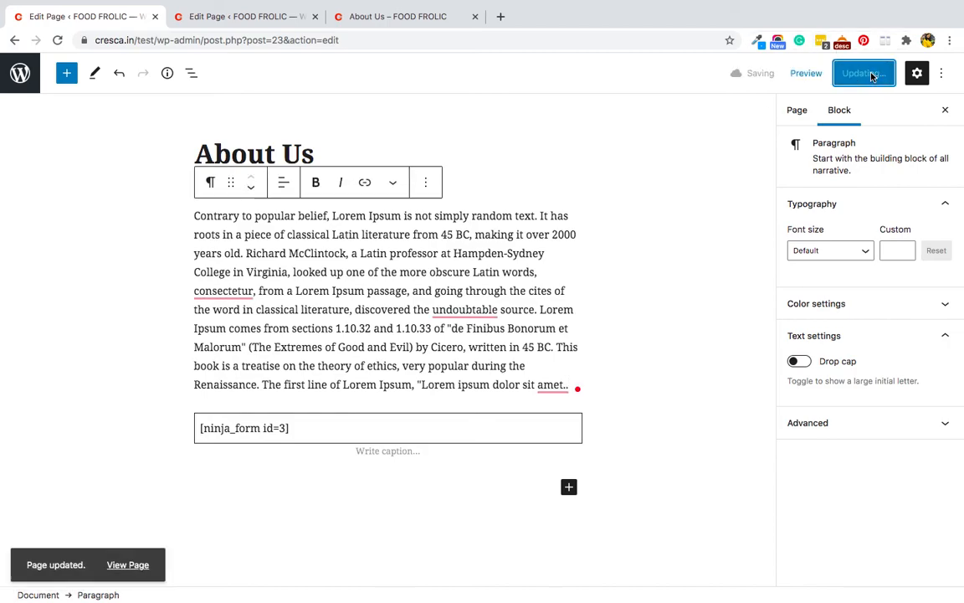
left_click(812, 73)
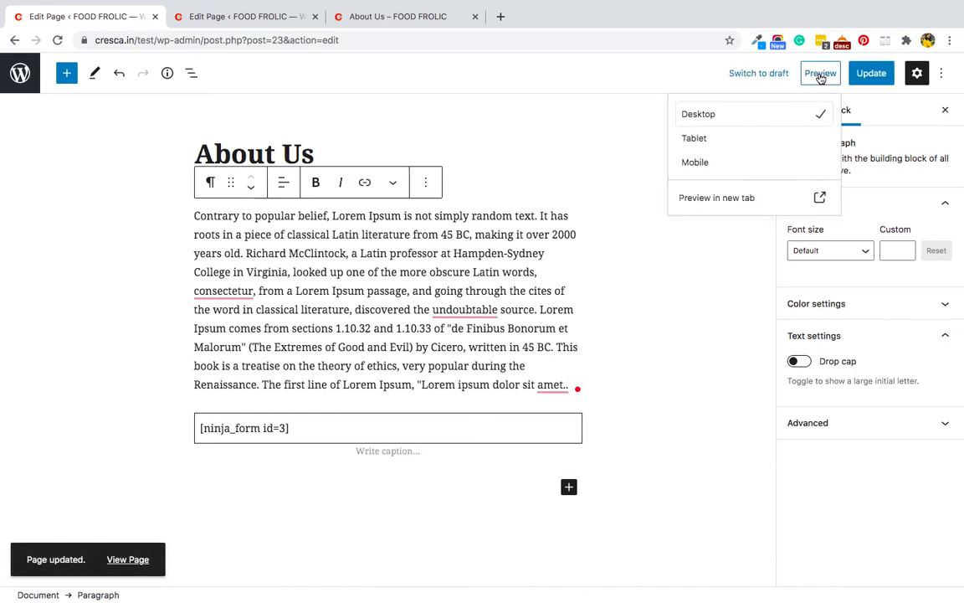
left_click(726, 198)
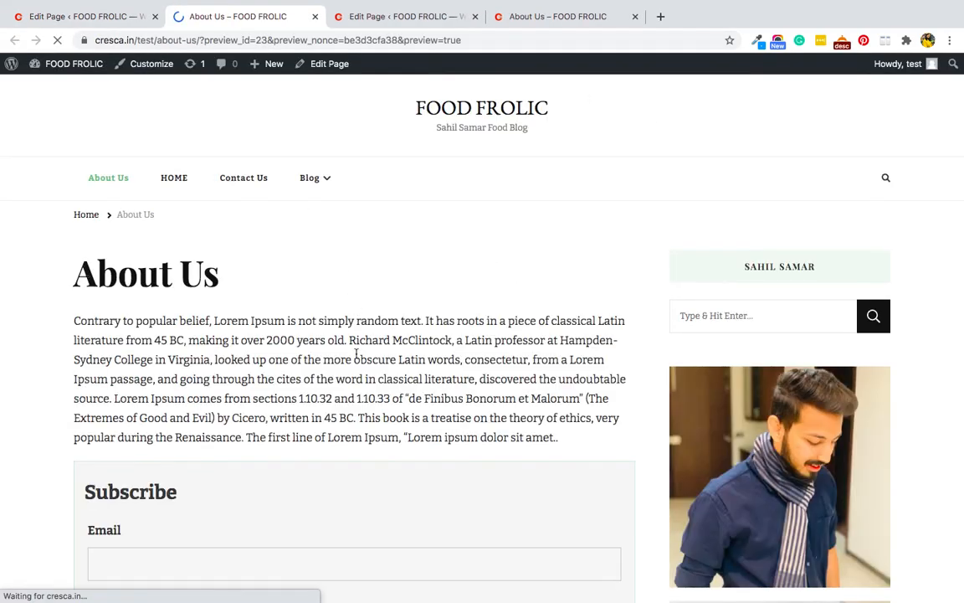
Confirm the preview shows the Email field and Submit button, then return to the editor and pages list.
scroll(355, 357, "down", 5)
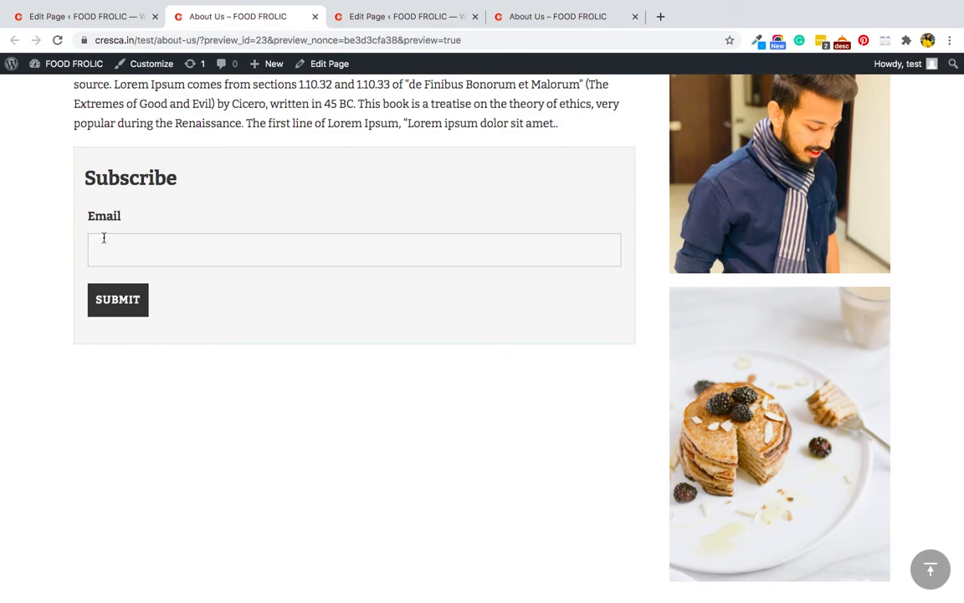
scroll(134, 250, "up", 4)
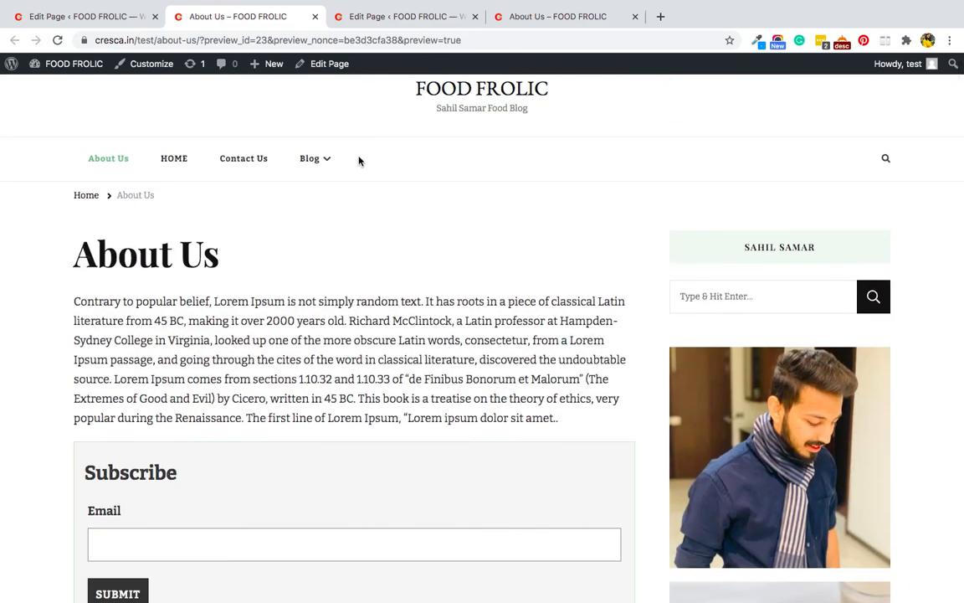
left_click(70, 17)
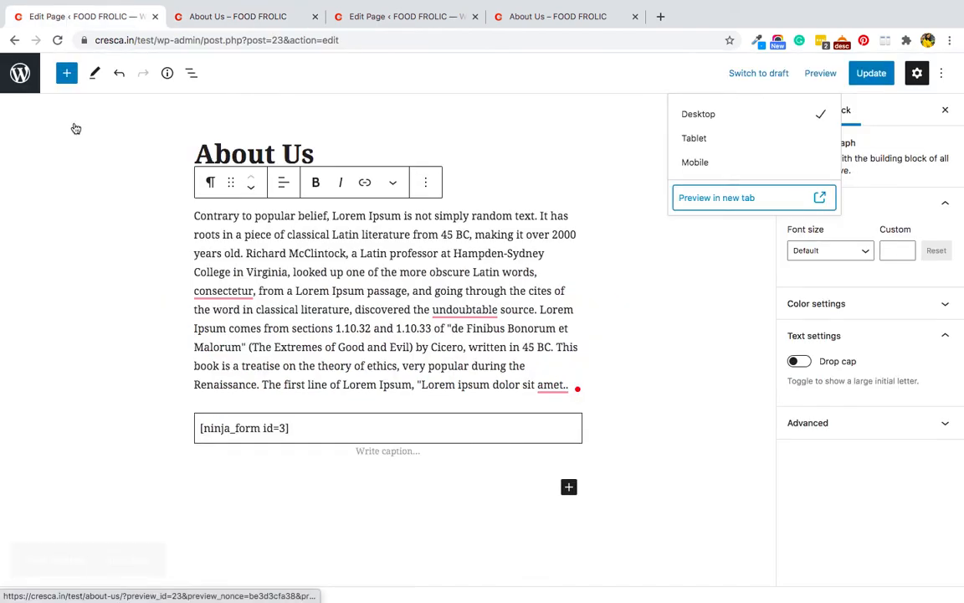
left_click(18, 84)
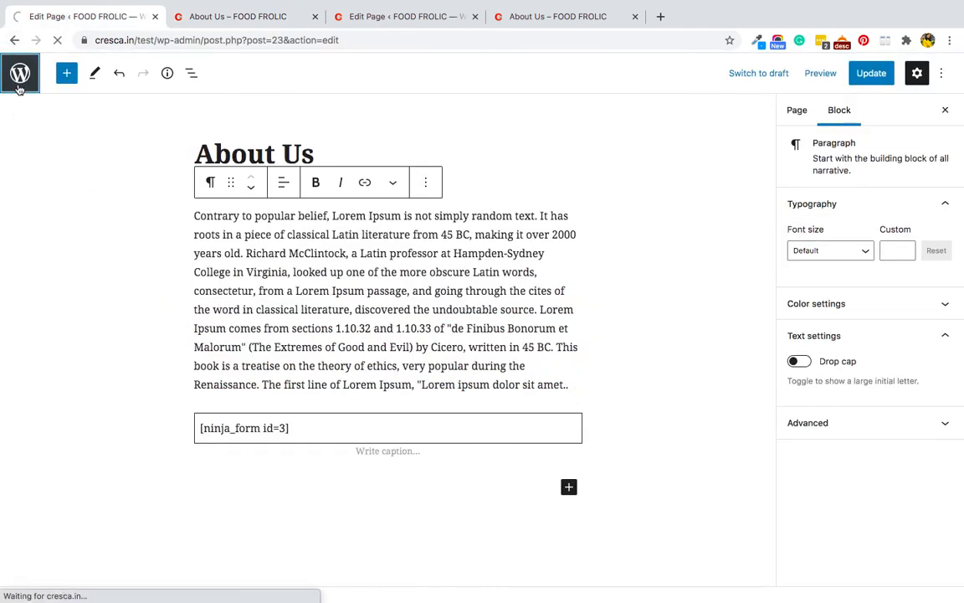